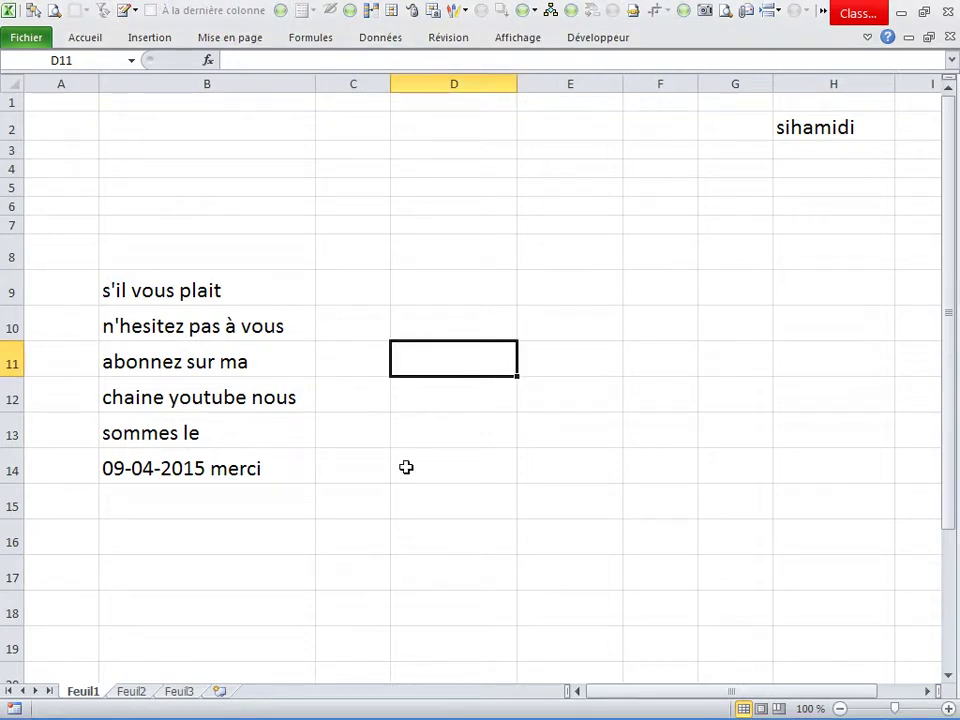
- Widen column B so it can hold the full text lines
click(200, 297)
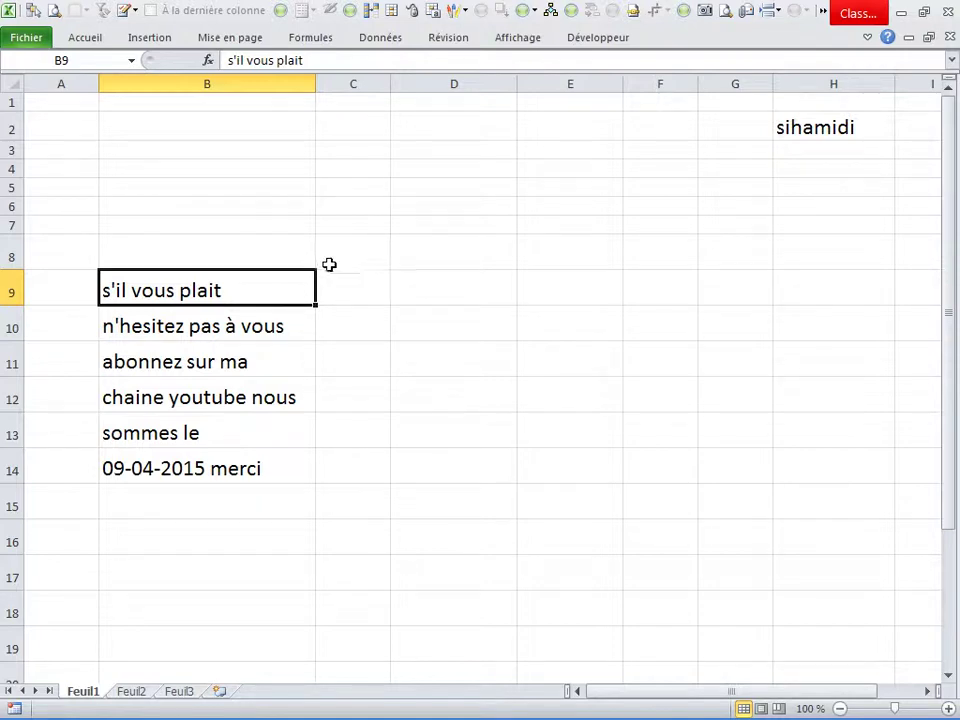
click(289, 394)
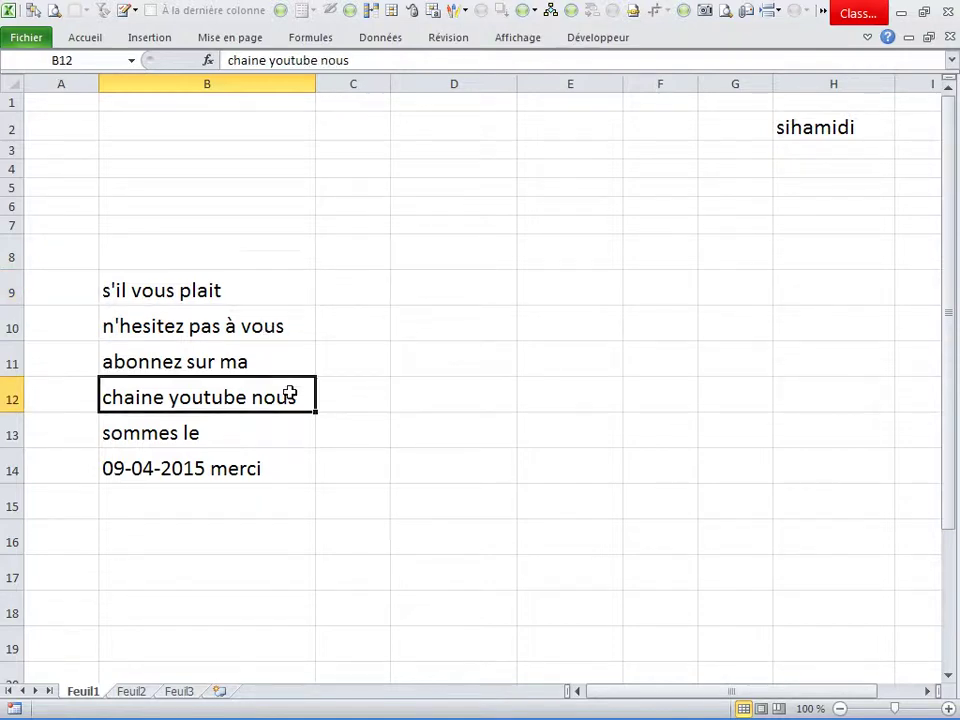
click(236, 291)
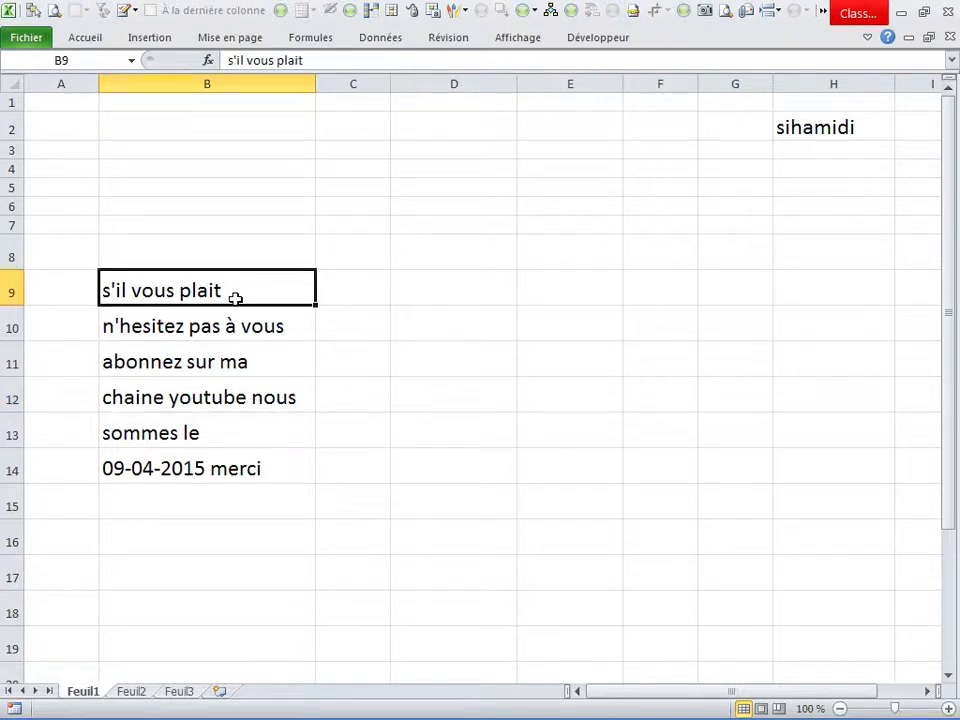
mouse_move(200, 88)
mouse_down()
mouse_move(332, 88)
mouse_move(452, 113)
mouse_move(643, 116)
mouse_up()
click(281, 152)
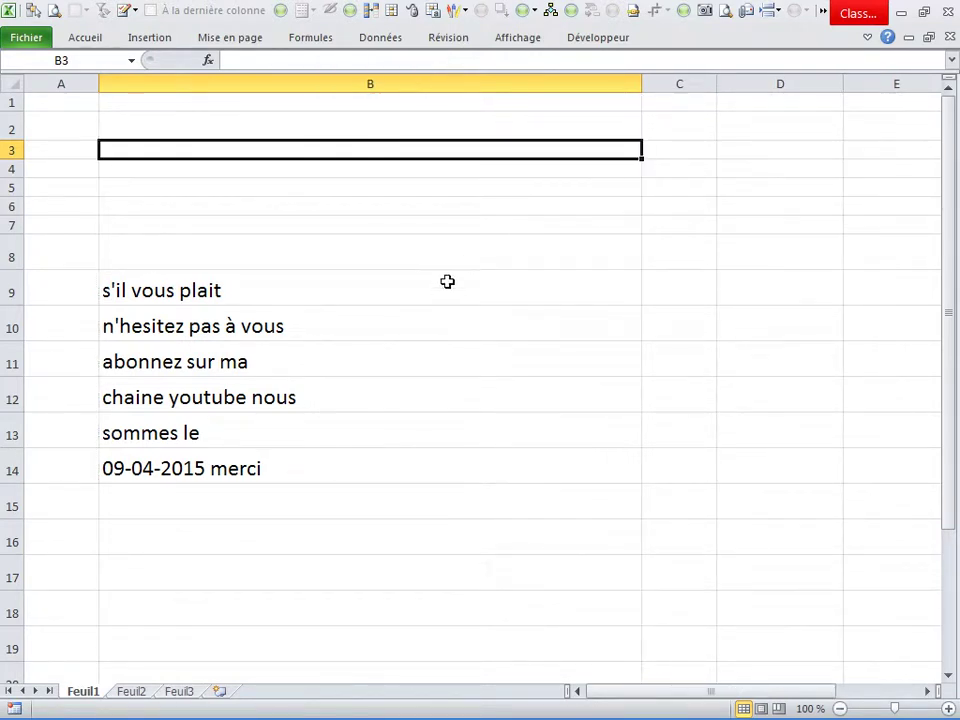
- Justify B9:B14 into two long lines with Remplissage > Justifier, then undo it
click(262, 292)
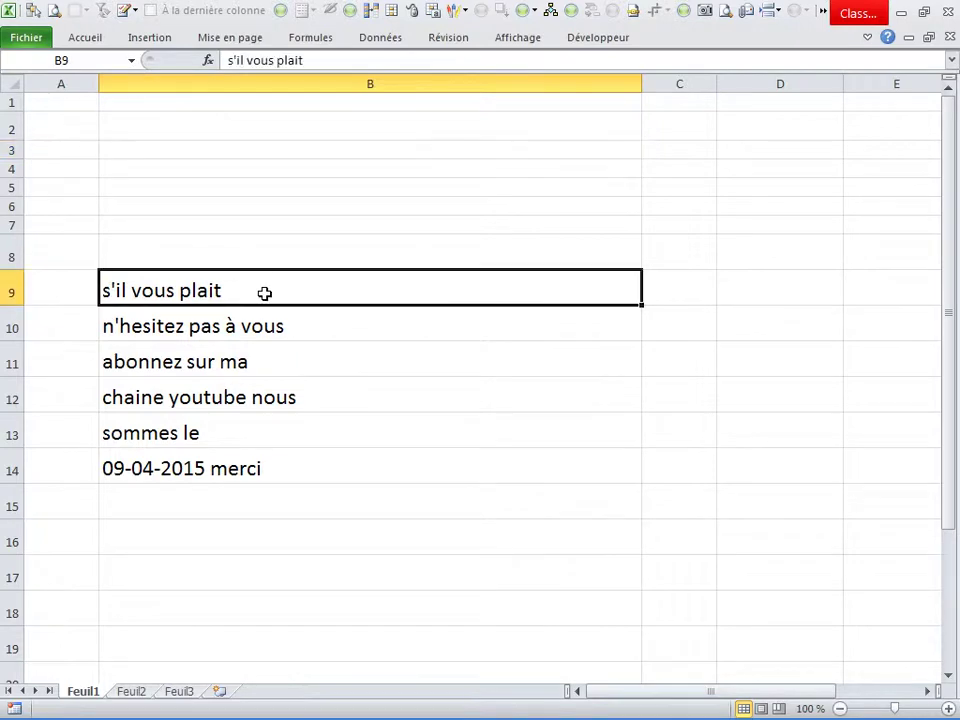
drag(244, 291, 248, 459)
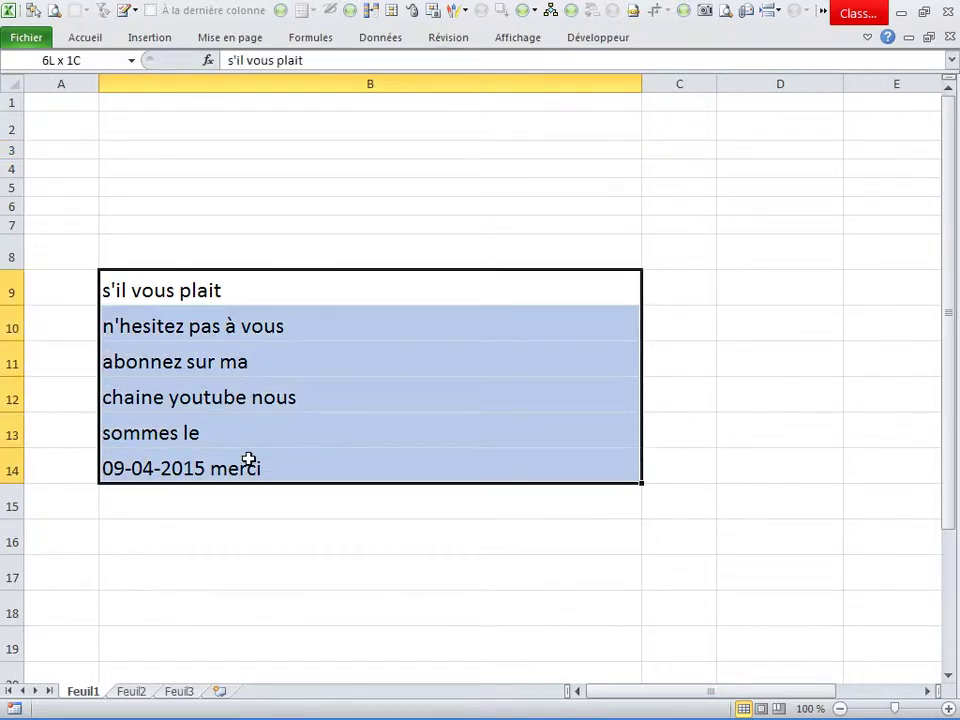
click(80, 38)
click(796, 82)
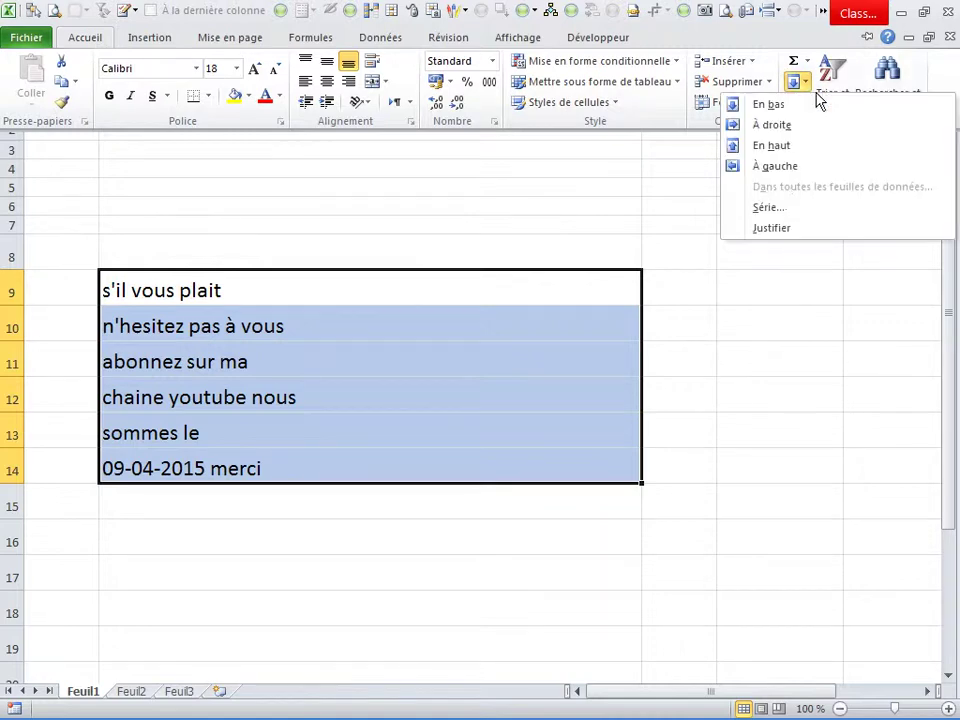
click(771, 228)
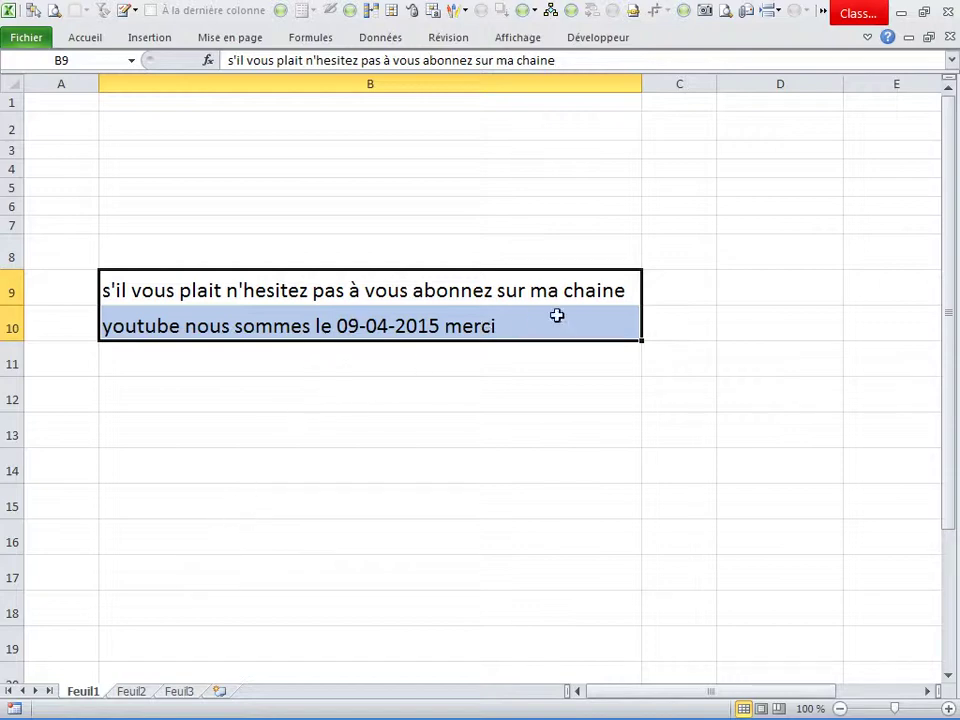
click(304, 486)
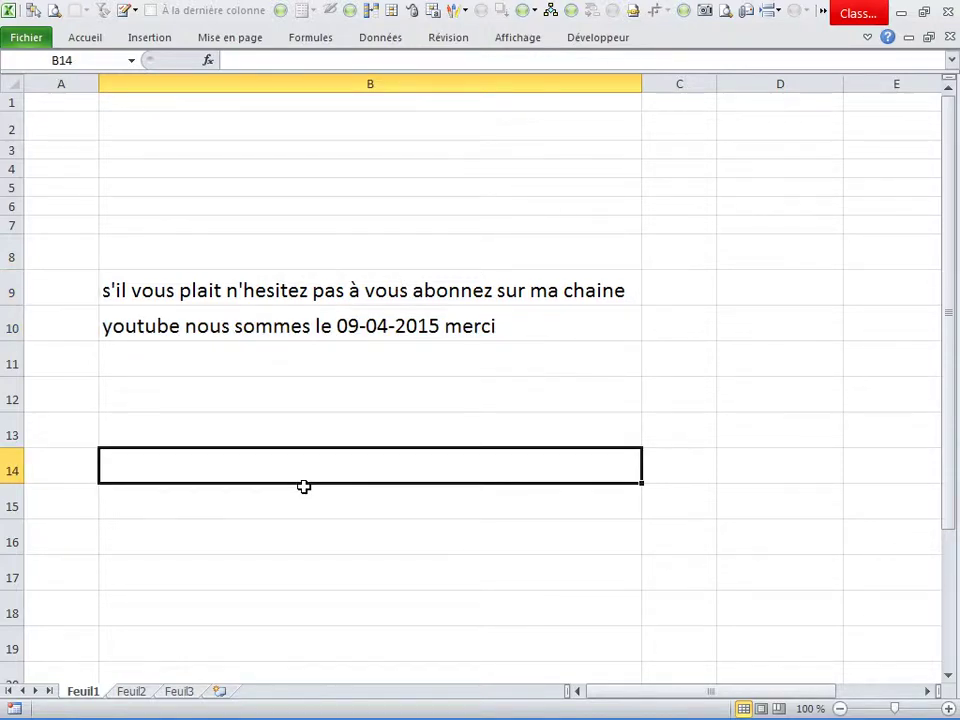
key(ctrl+j)
- Narrow column B to about half width, try Justifier on B9:B14, then undo it
click(370, 430)
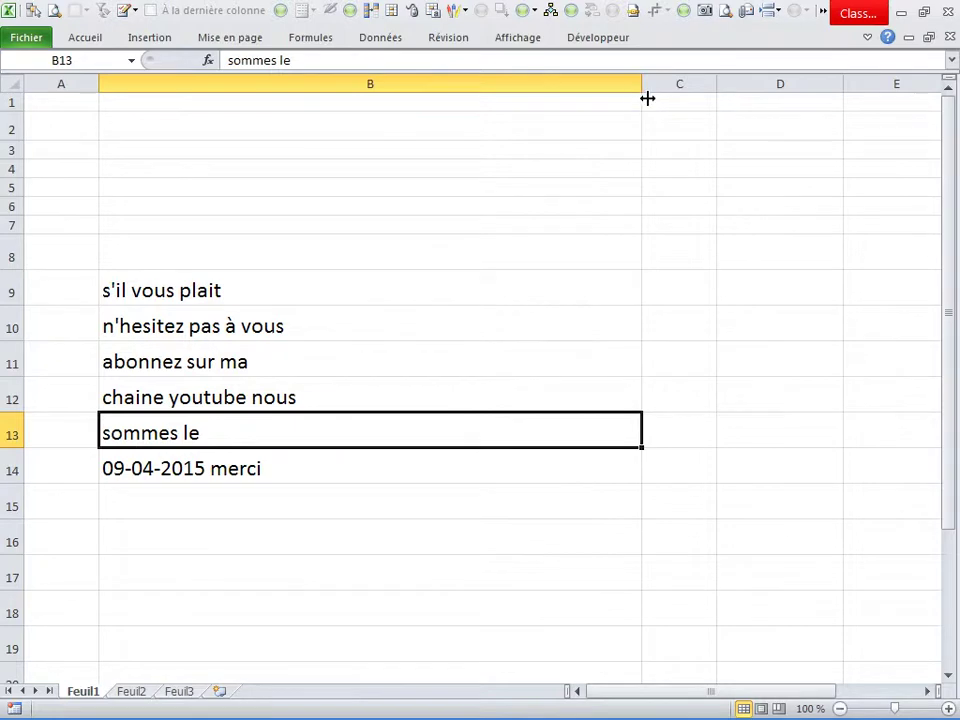
drag(648, 98, 400, 100)
drag(280, 290, 270, 463)
click(85, 38)
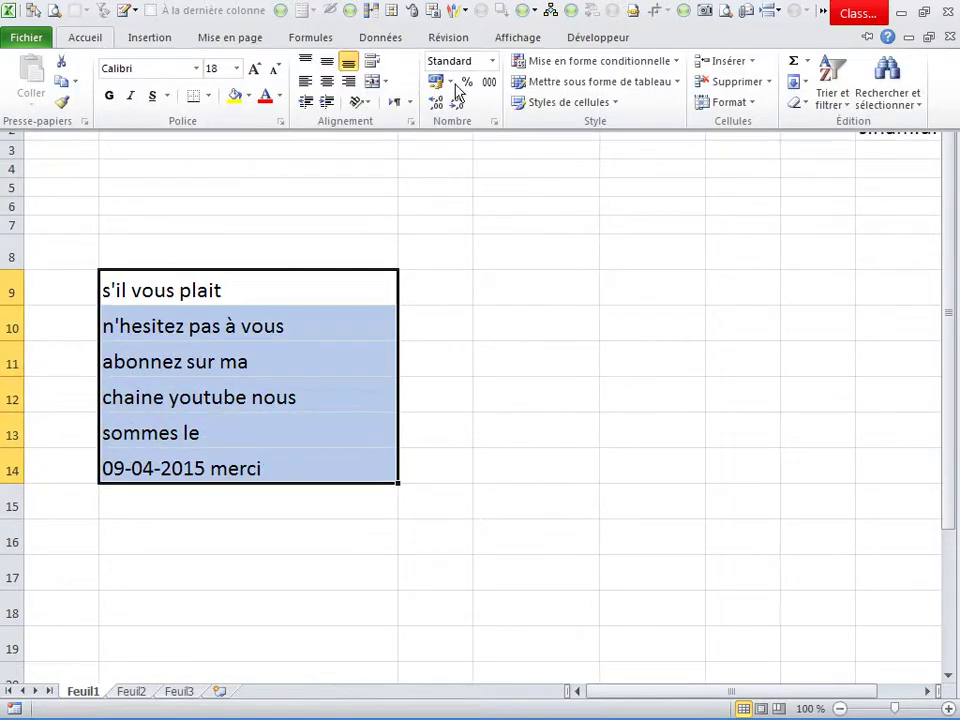
click(805, 82)
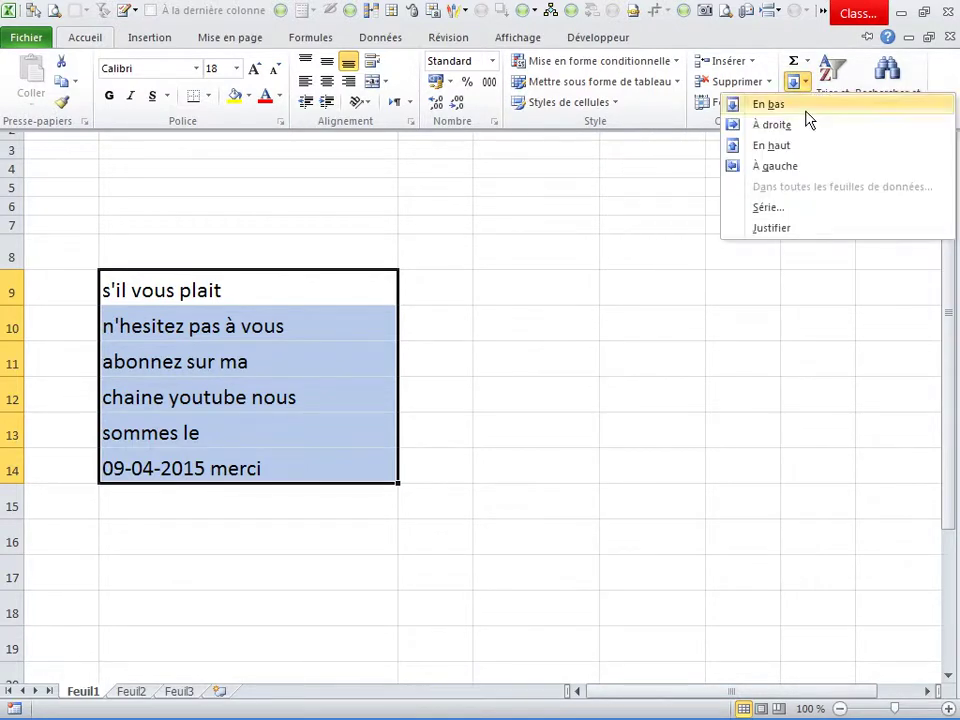
click(760, 226)
click(364, 440)
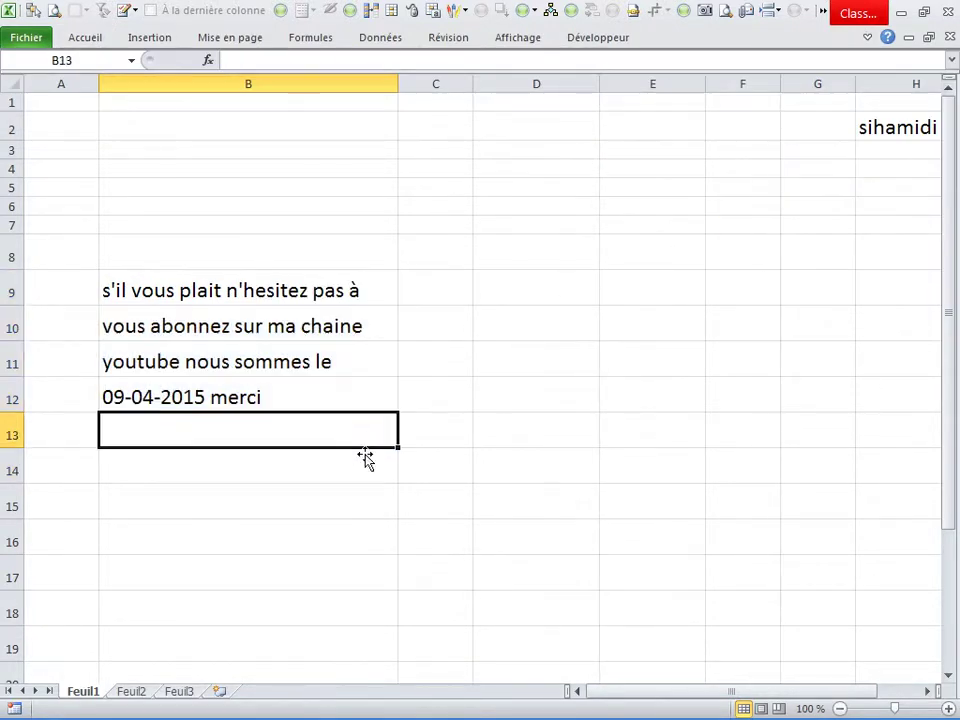
key(ctrl+z)
click(466, 402)
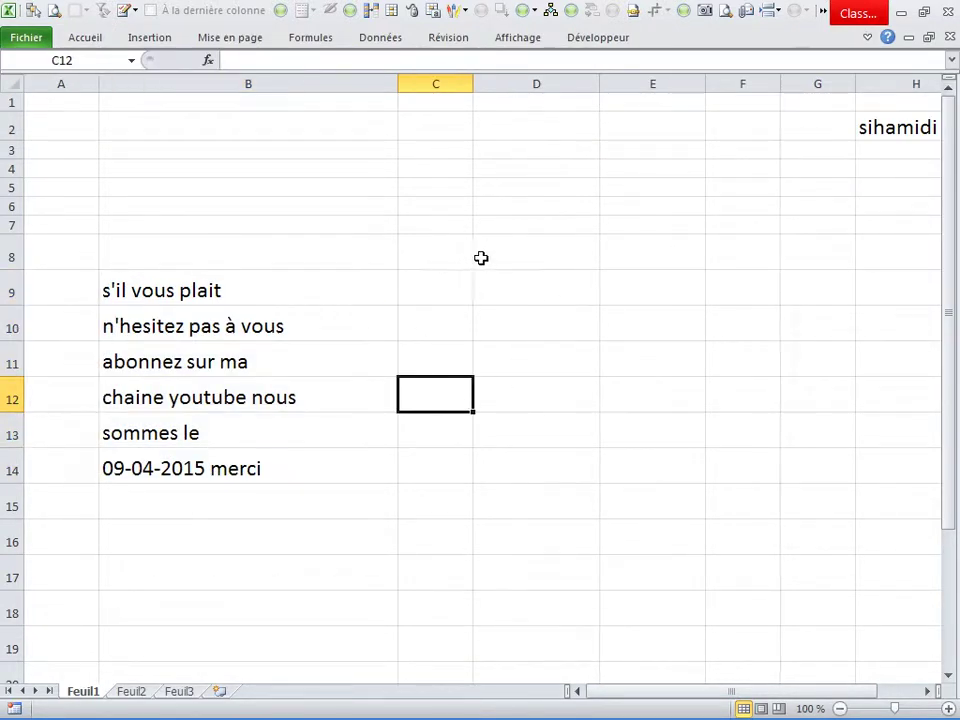
- Widen column D and enter 09-04-2015 in D8
click(482, 258)
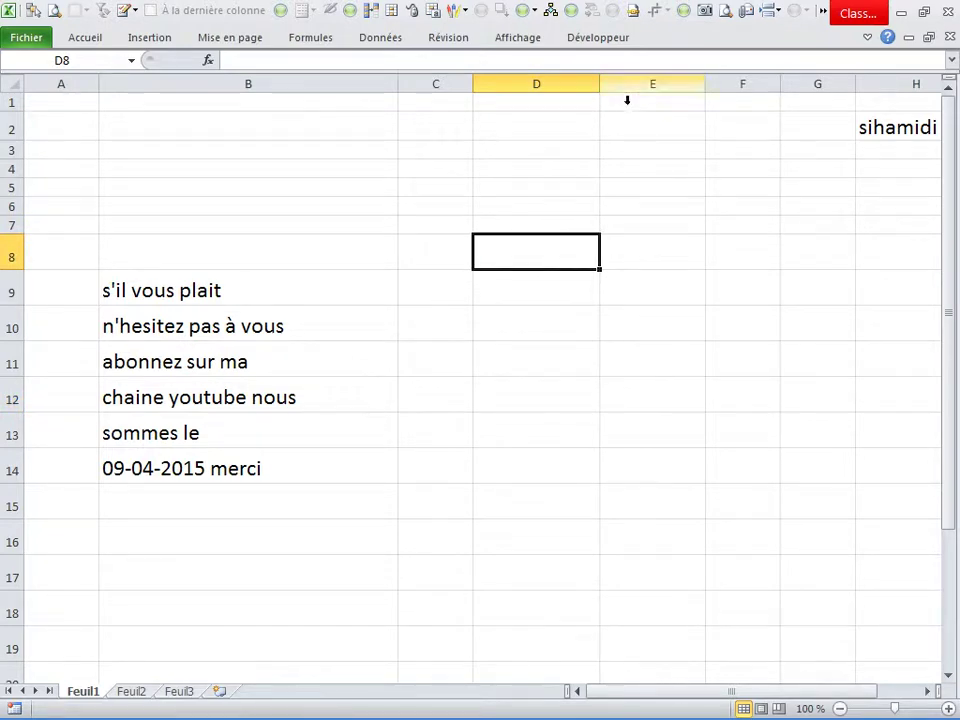
drag(600, 84, 661, 84)
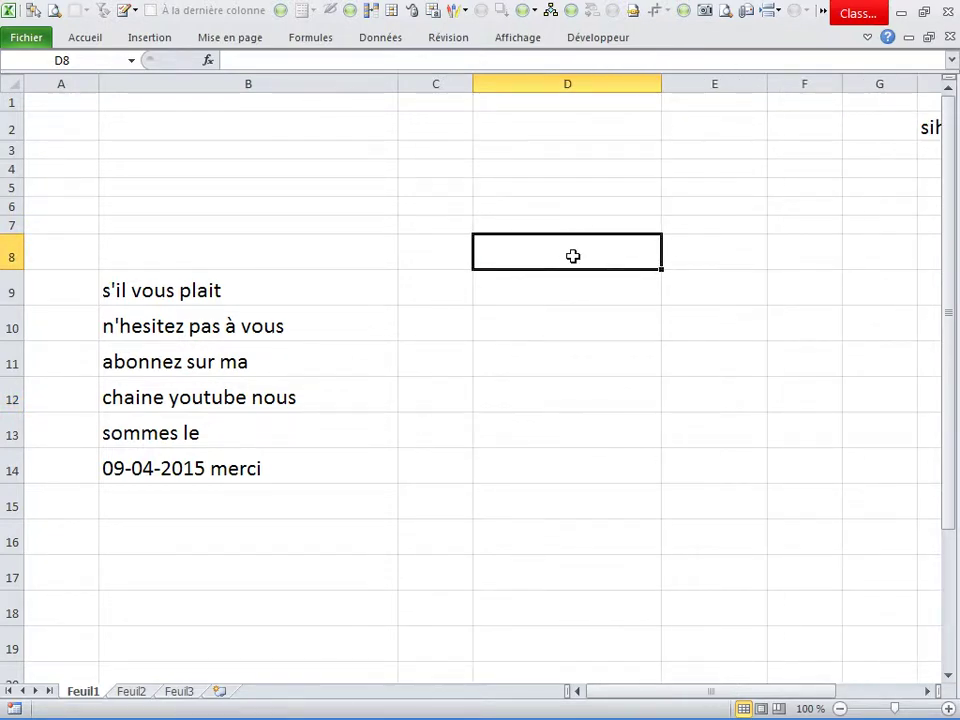
text(09-04-2)
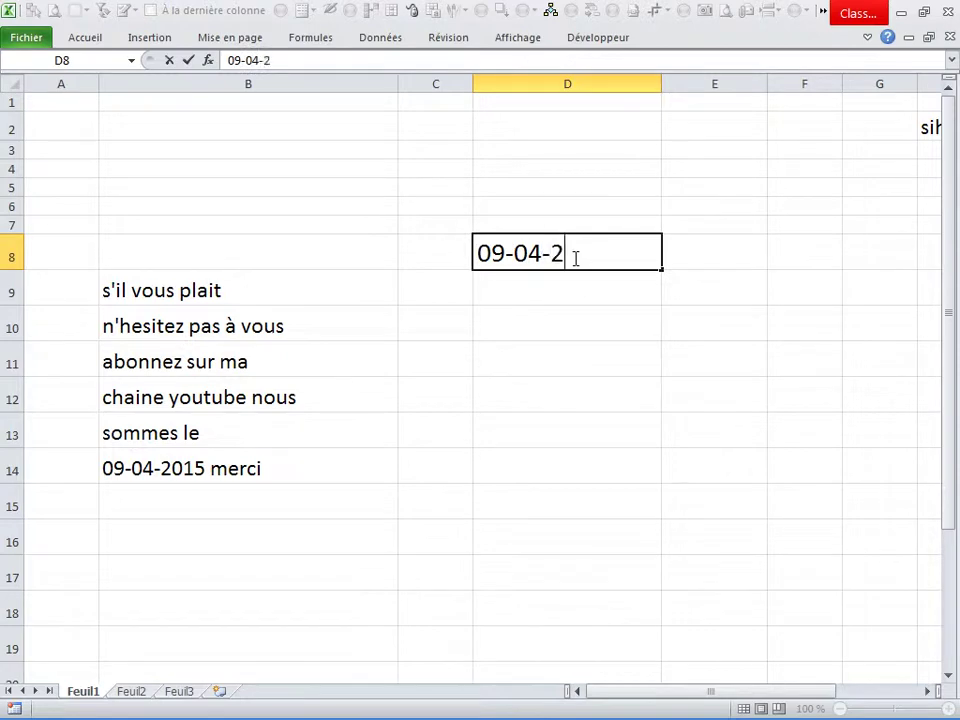
text(015)
key(Return)
- Set D8's number format to Standard in Format de cellule
click(572, 256)
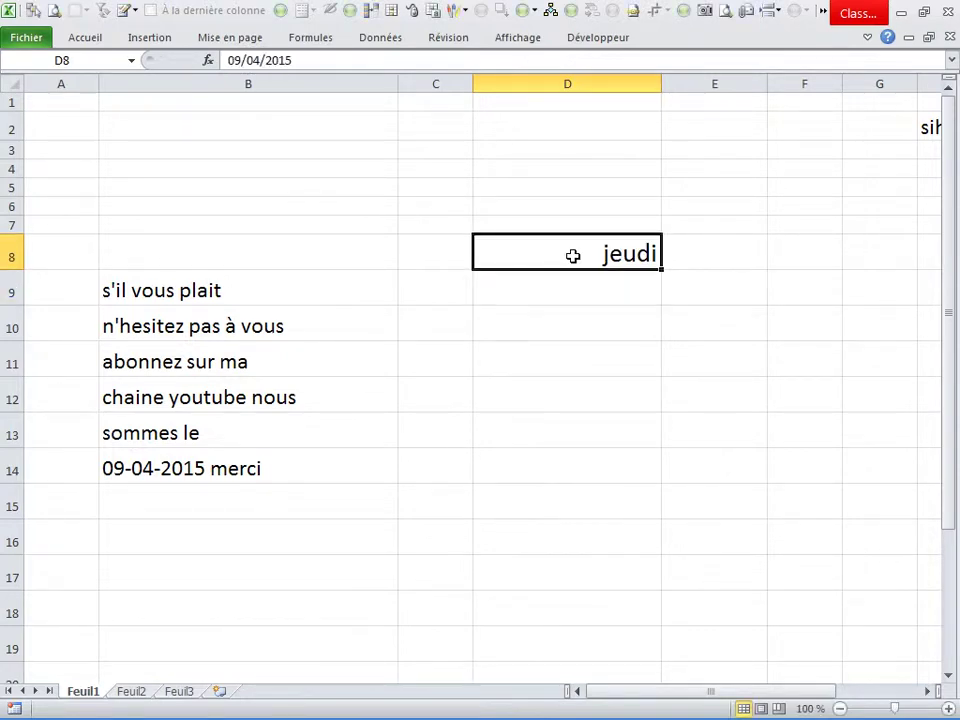
right_click(551, 258)
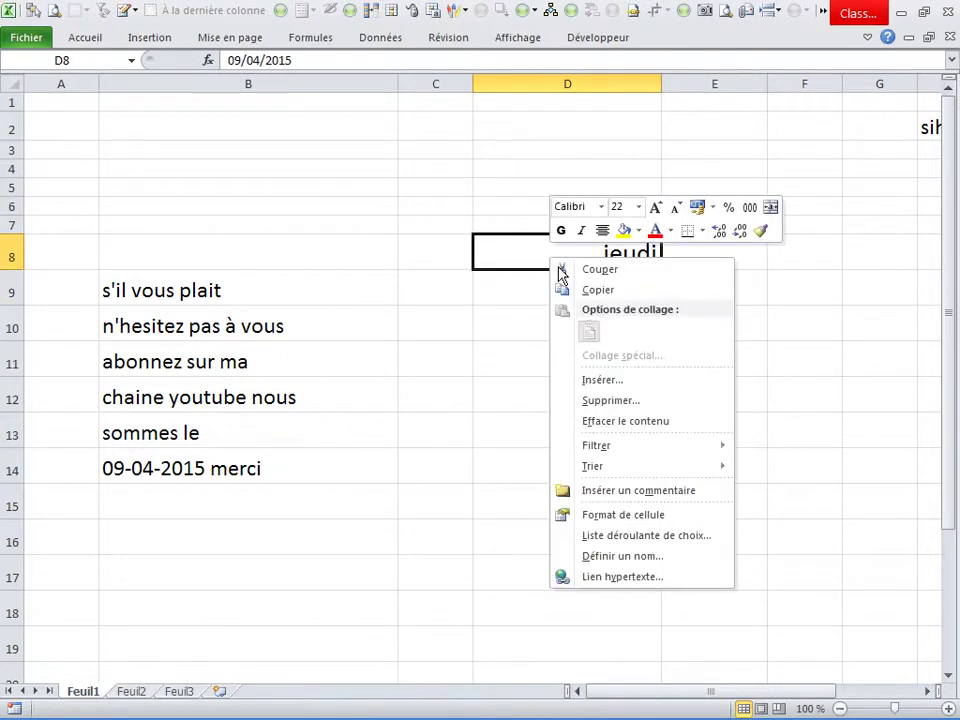
click(593, 523)
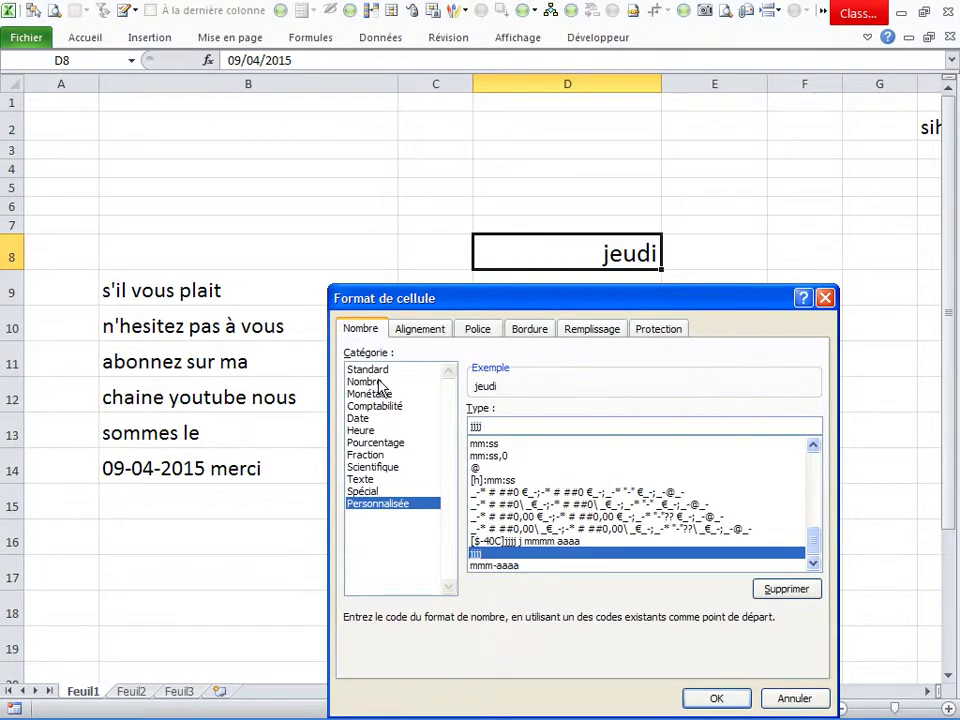
click(380, 369)
click(716, 700)
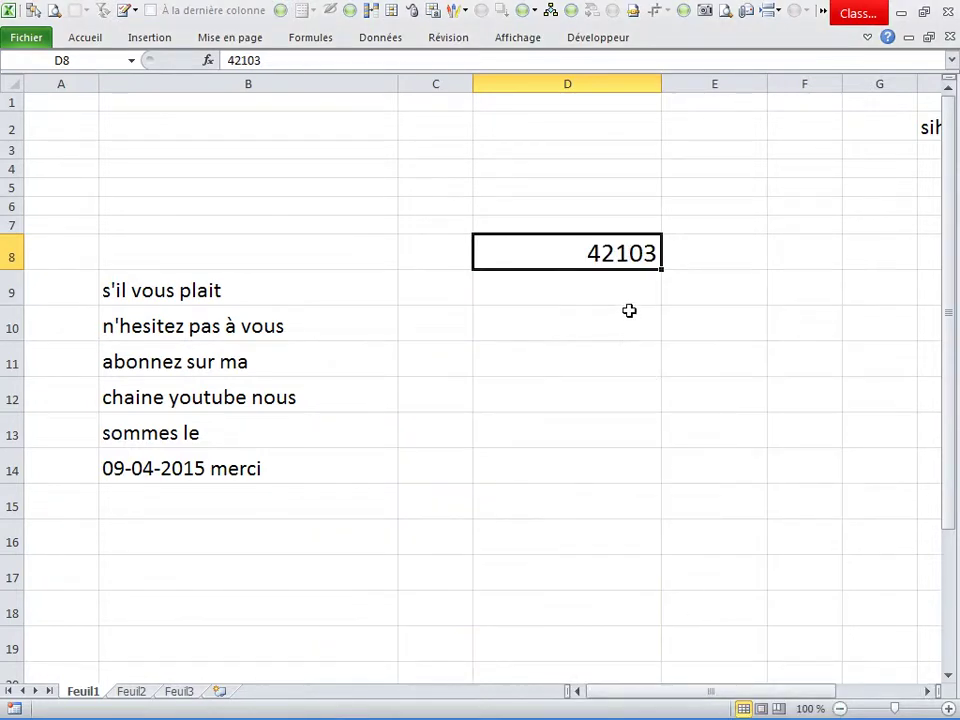
- Enter the start date 01-04-2015 in D8
text(01)
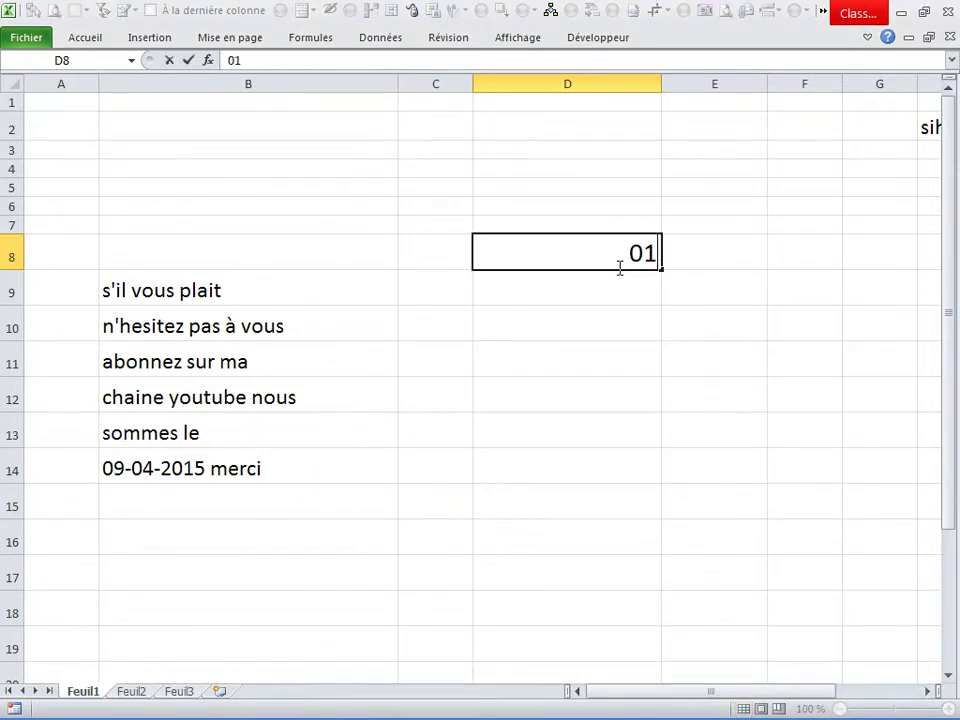
text(-04-2015)
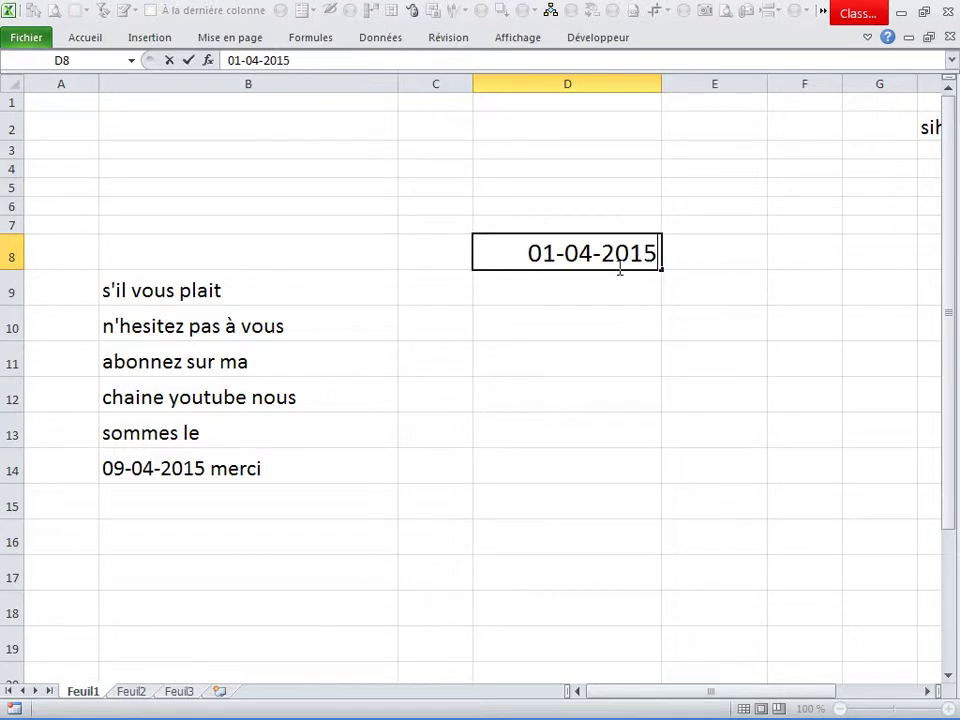
key(Return)
key(Up)
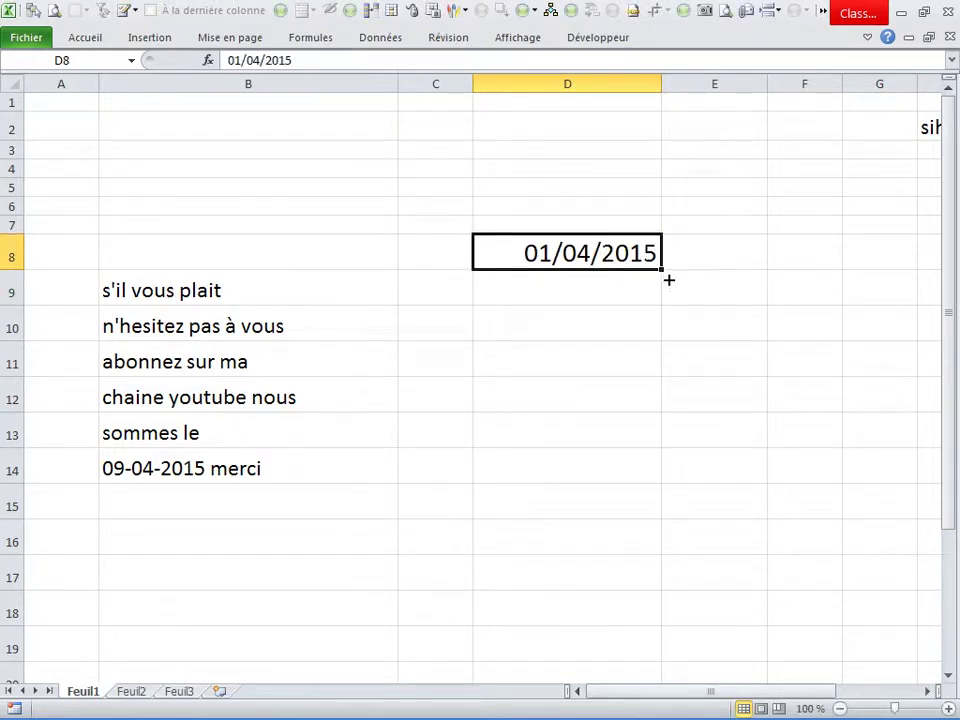
- Fill daily dates down to D17, then restart the series from 09/04/2015 in D8
drag(664, 279, 671, 599)
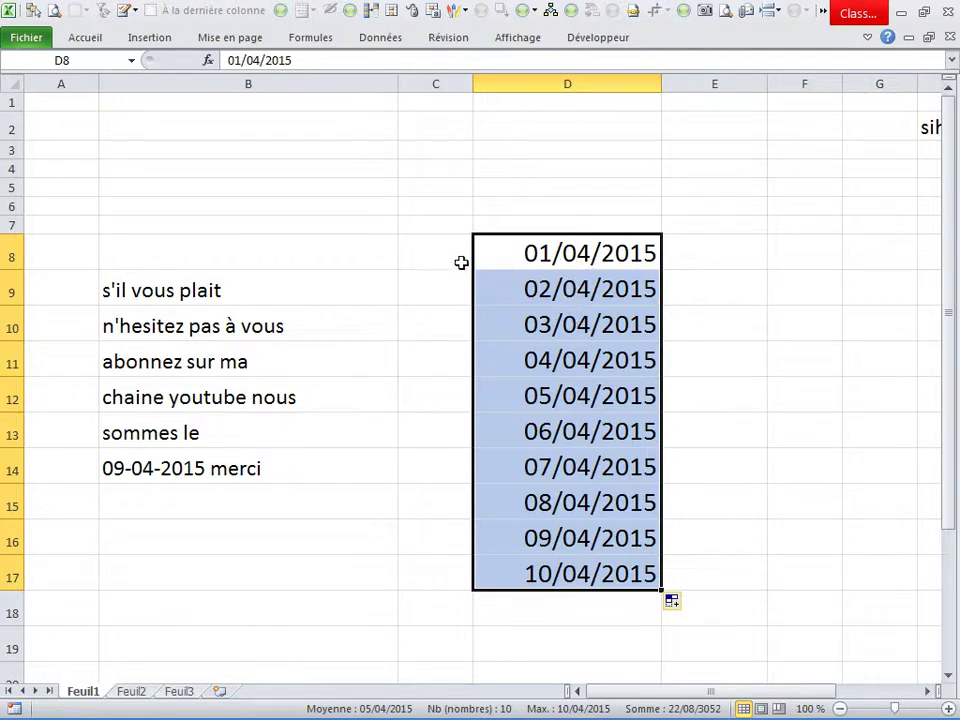
click(564, 265)
text(0)
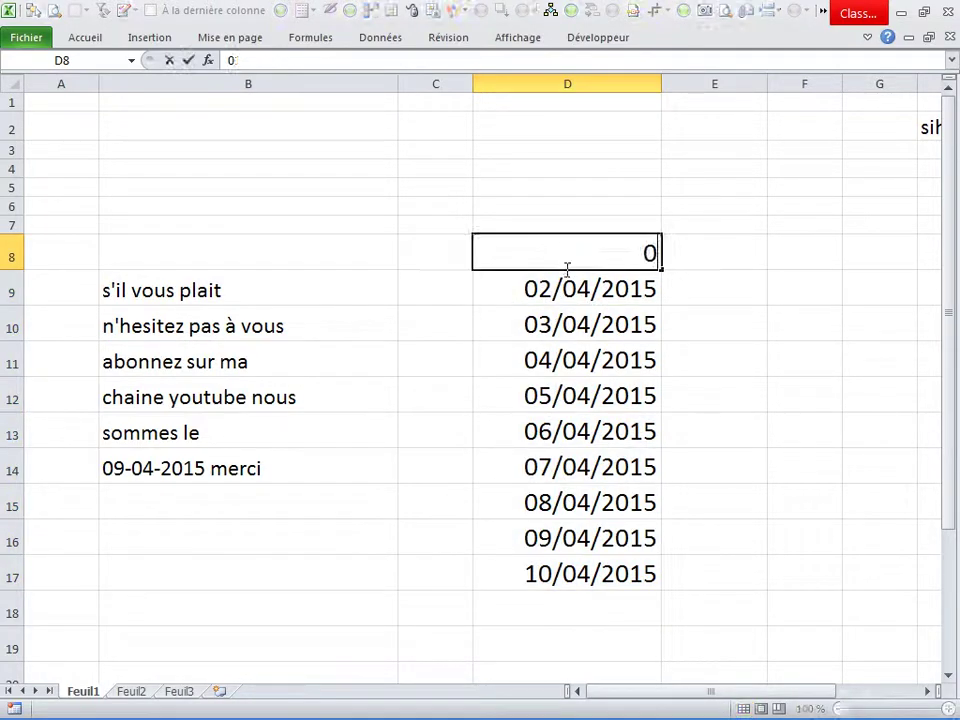
text(9-04-201)
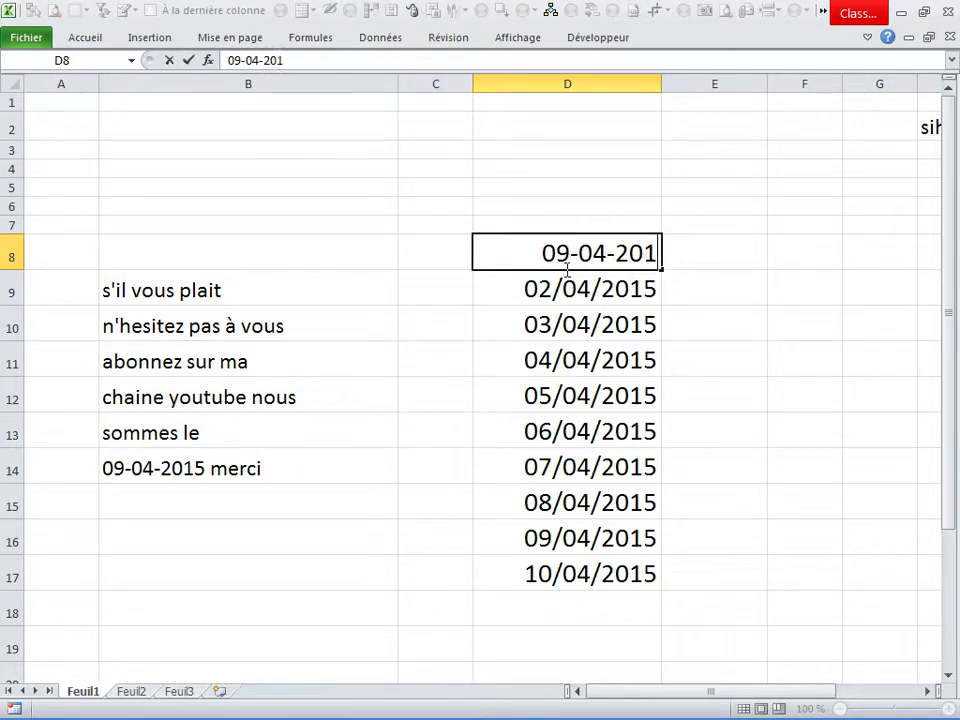
text(5)
key(Return)
click(572, 262)
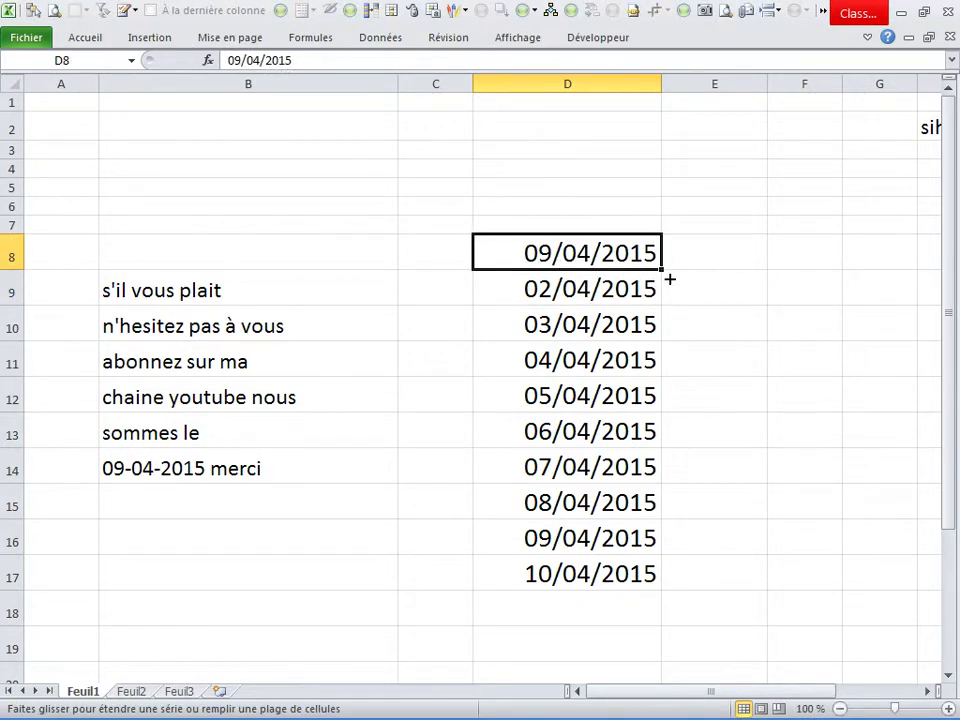
drag(670, 279, 671, 591)
- Clear the trial dates in D9:D17
click(651, 502)
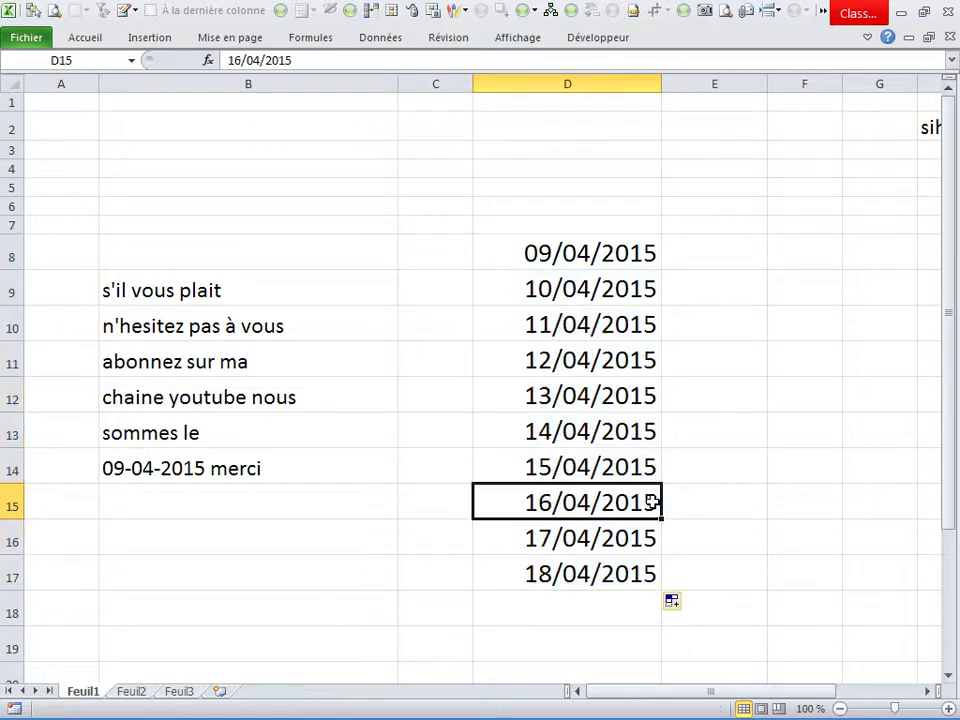
drag(553, 287, 564, 585)
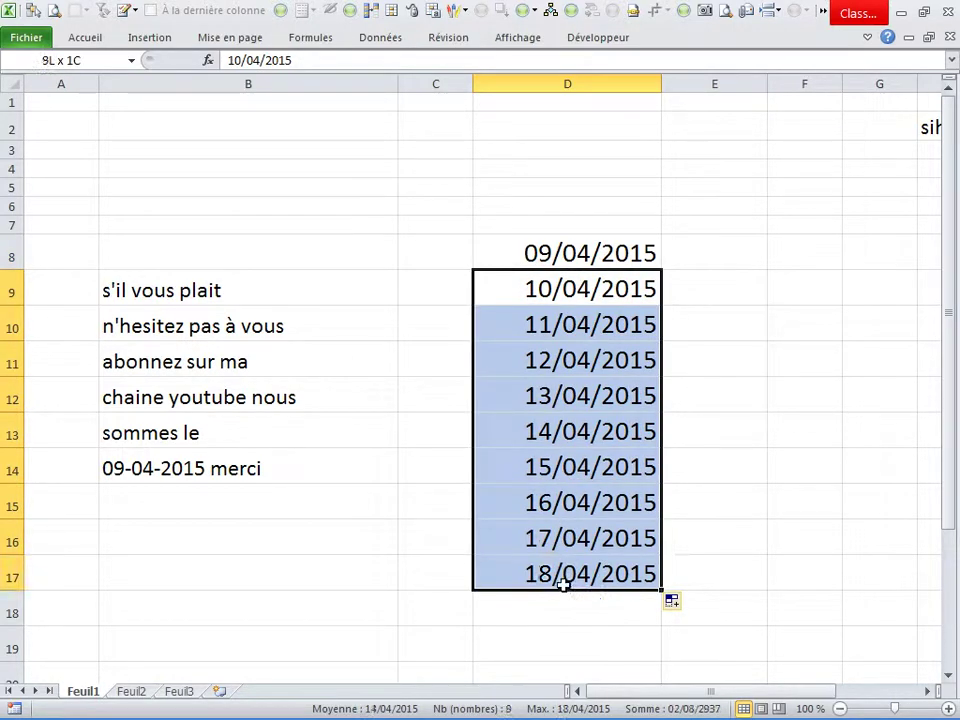
key(Delete)
click(580, 422)
- Fill D8:D17 as a Série with step 2, then clear those trial dates
drag(583, 255, 590, 570)
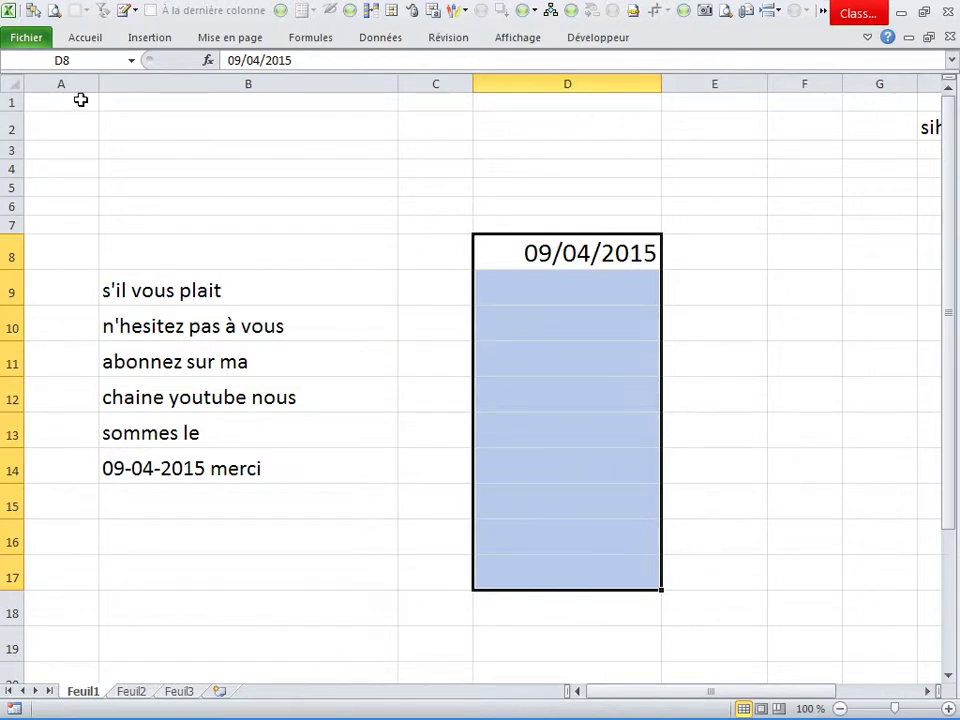
click(85, 37)
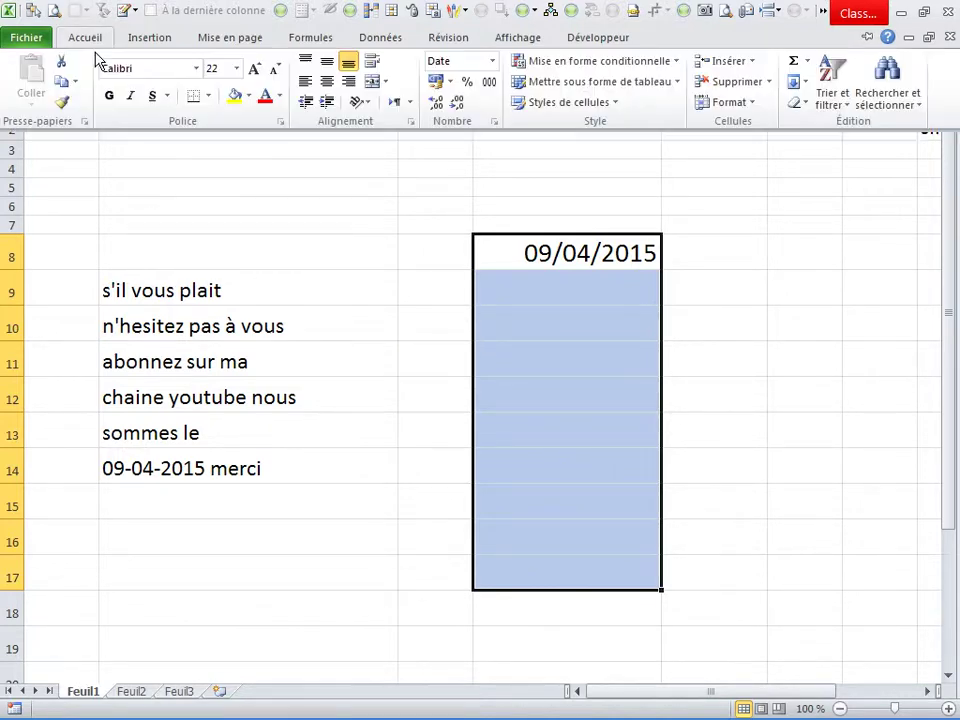
click(805, 82)
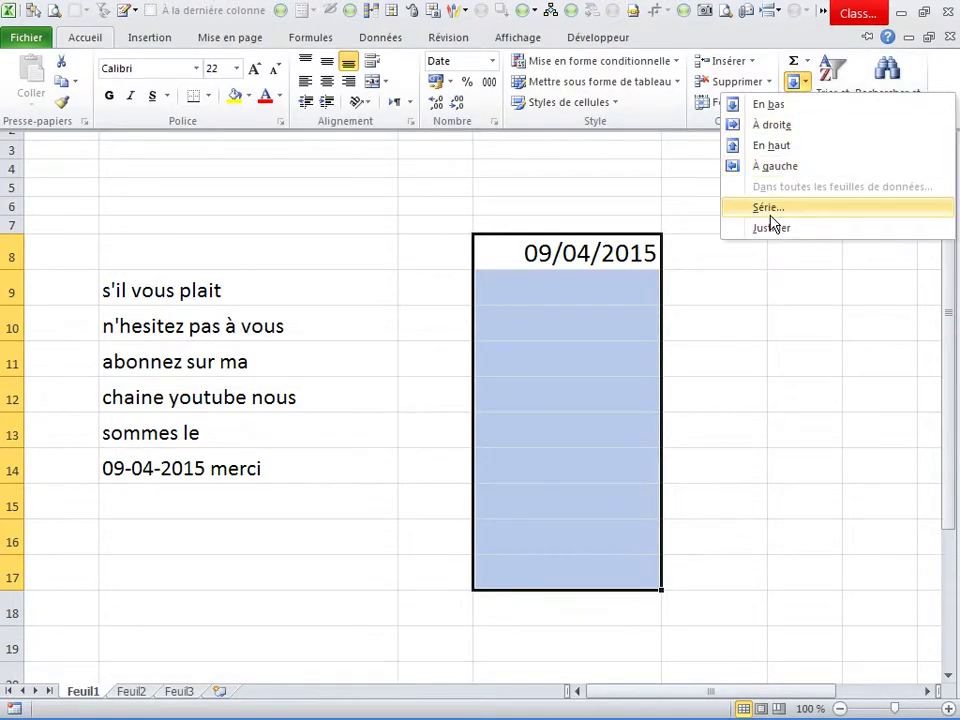
click(709, 207)
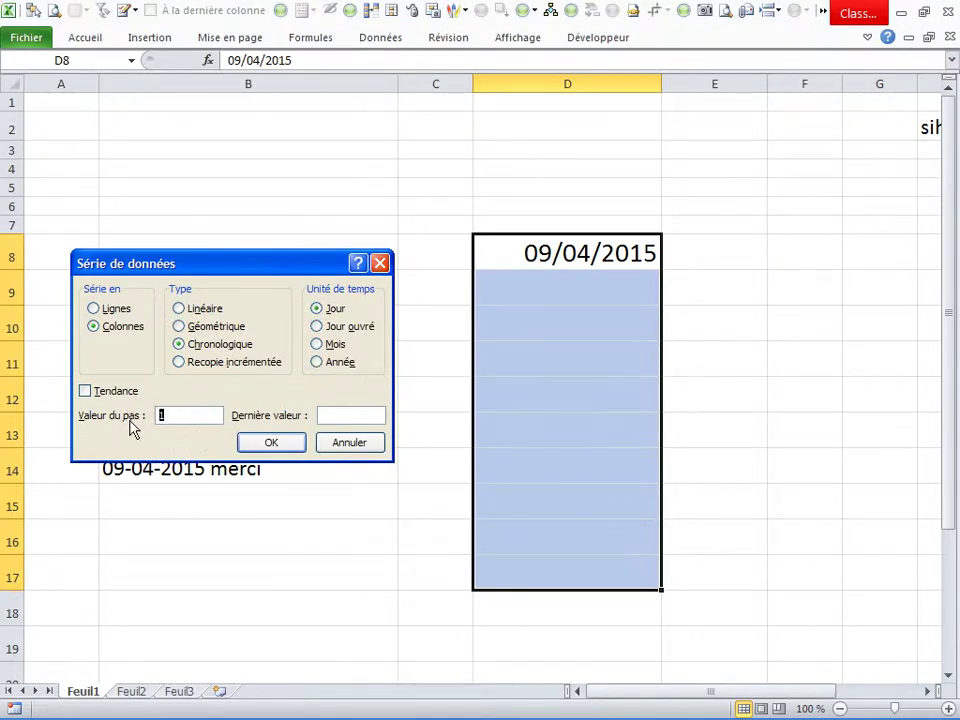
text(2)
click(271, 443)
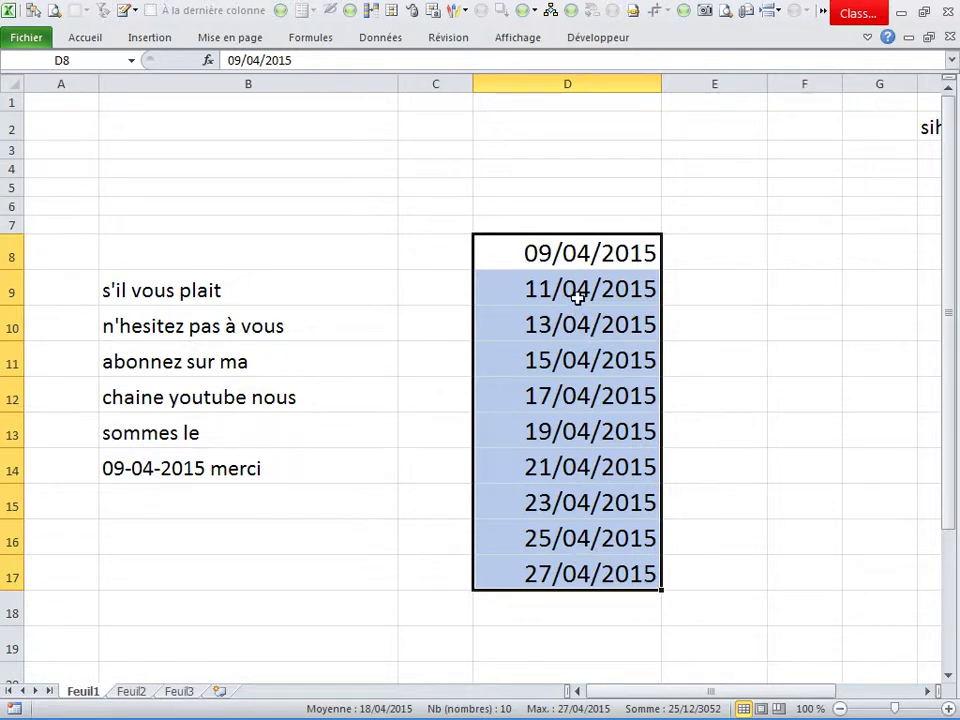
drag(577, 296, 593, 590)
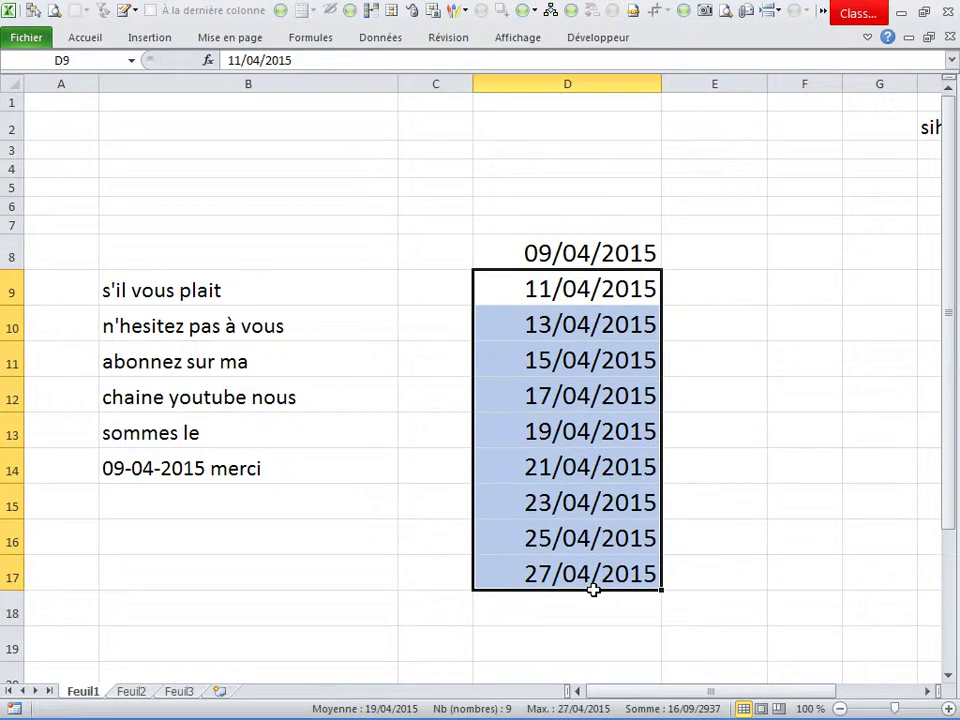
key(Delete)
- Refill D8:D17 as a weekly Série with step 7, ending 11/06/2015
drag(563, 251, 585, 574)
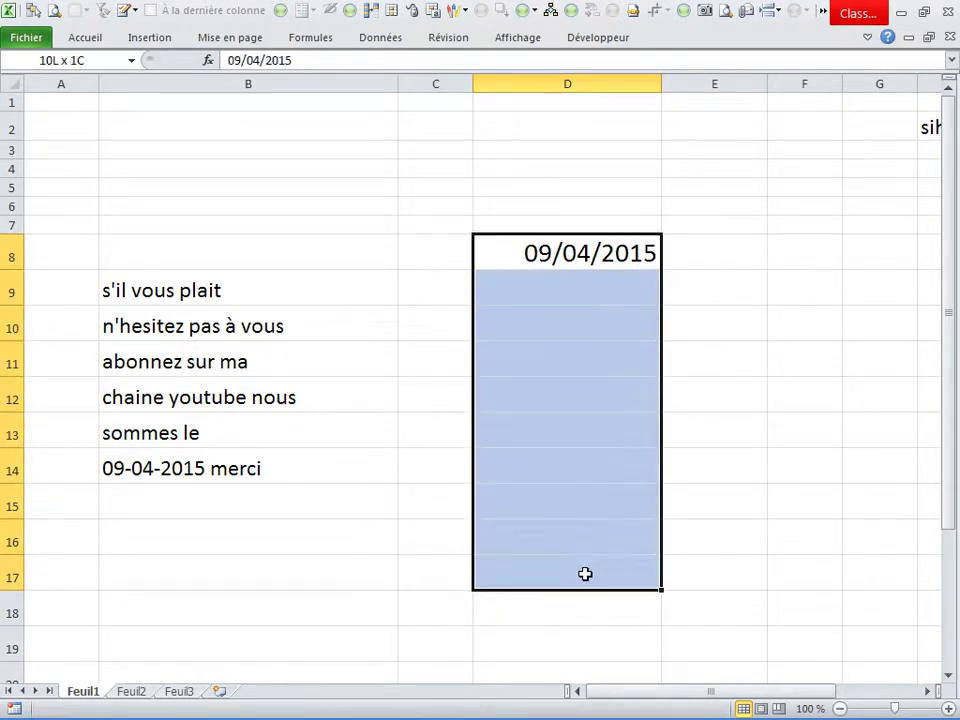
click(85, 37)
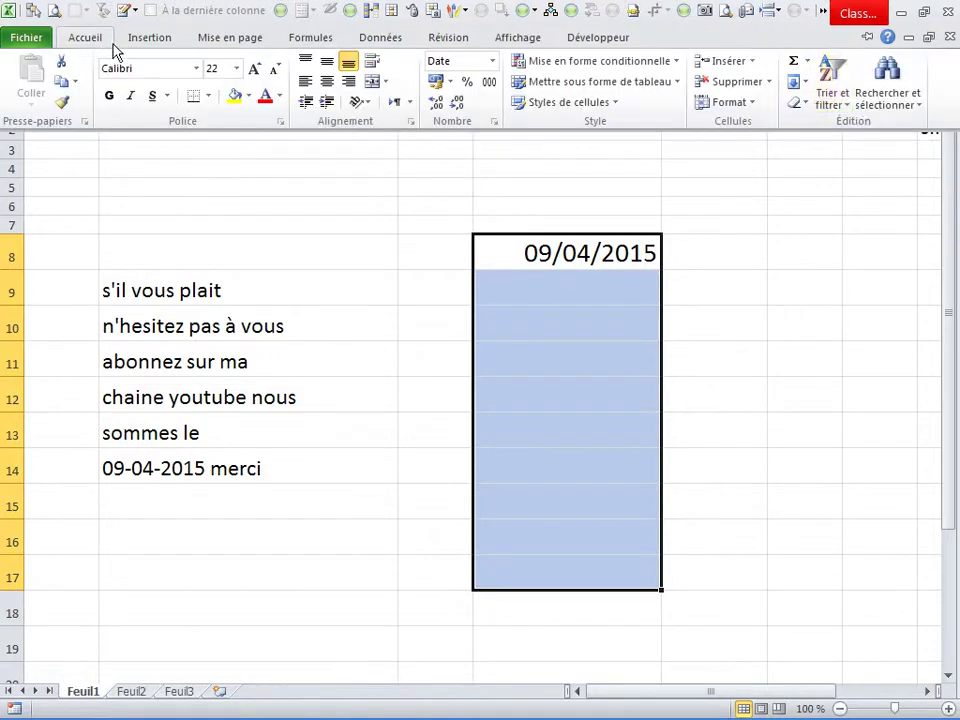
click(797, 82)
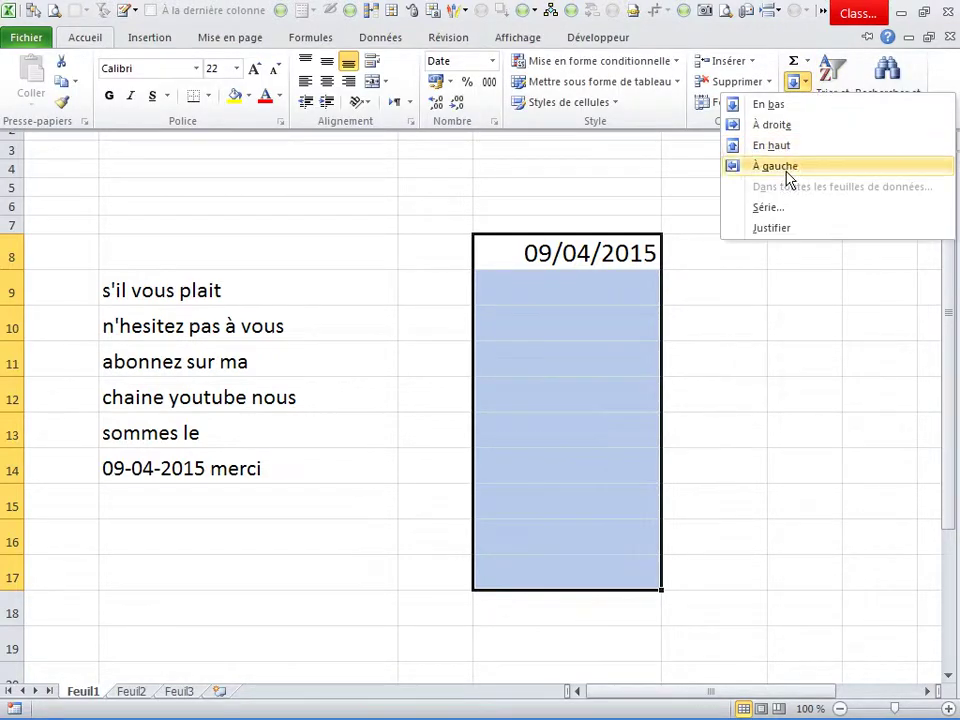
click(765, 206)
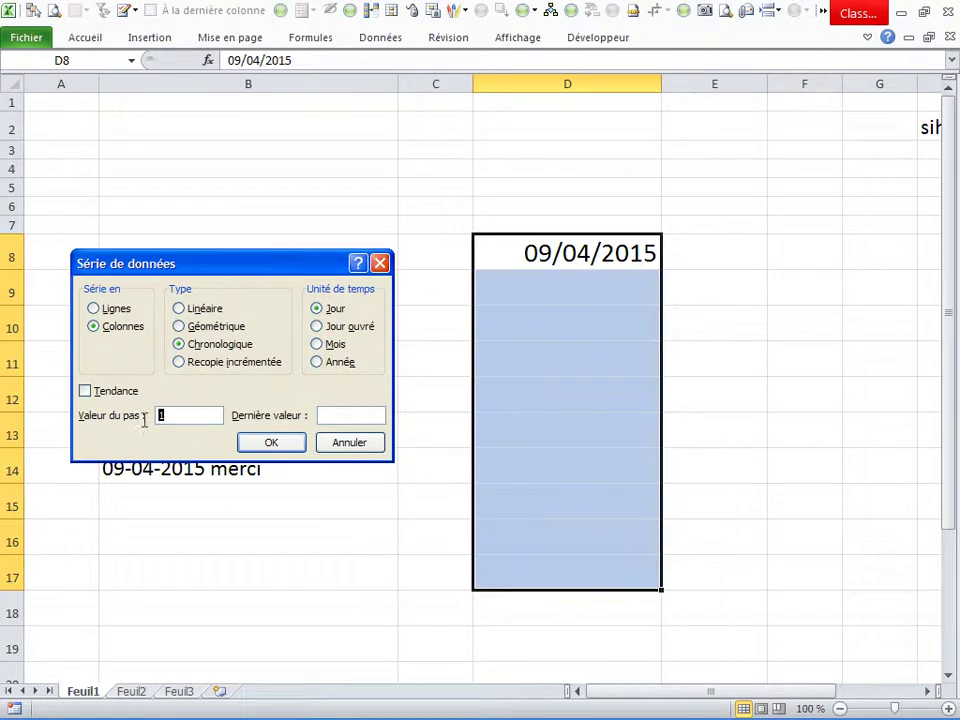
text(7)
click(274, 446)
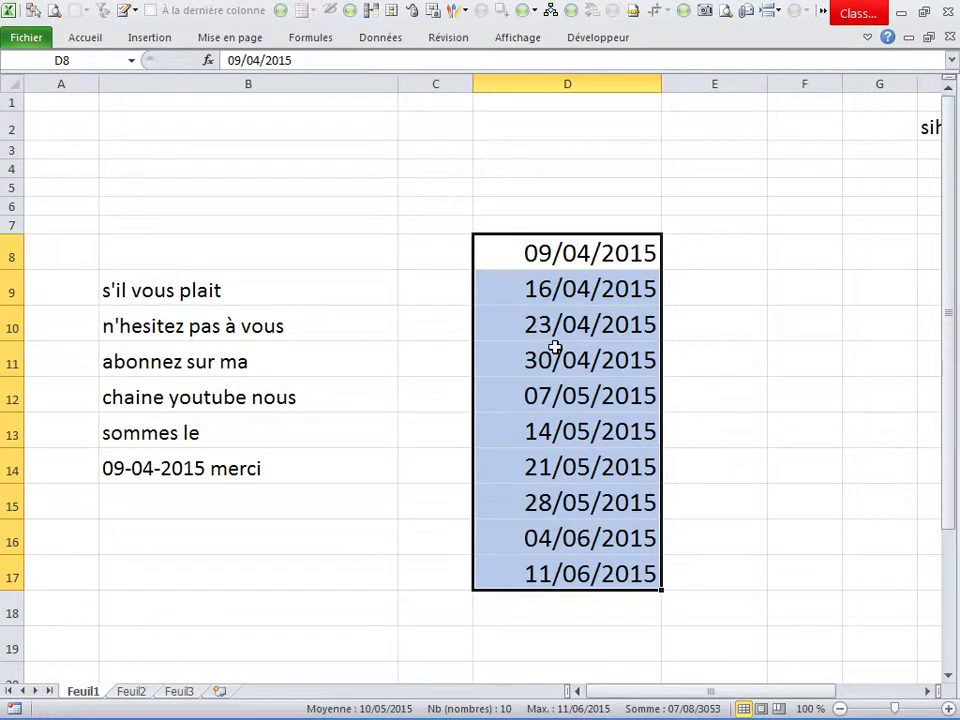
click(458, 259)
- Widen column C and enter =SI(D8<>"";D8;"") in C8
click(495, 84)
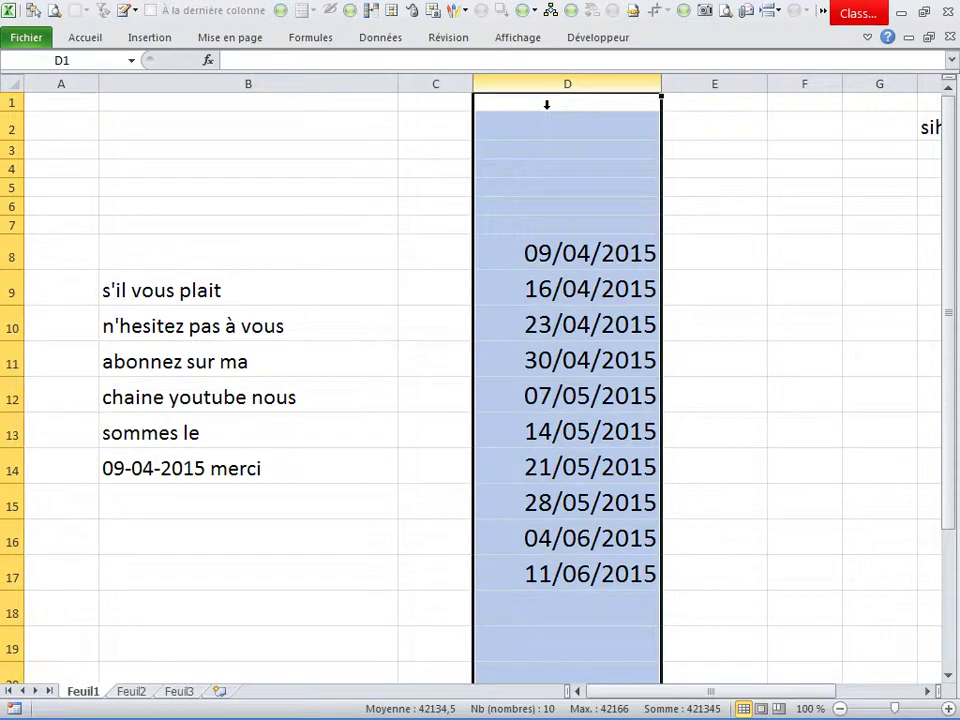
drag(503, 168, 503, 150)
drag(473, 84, 534, 84)
click(488, 264)
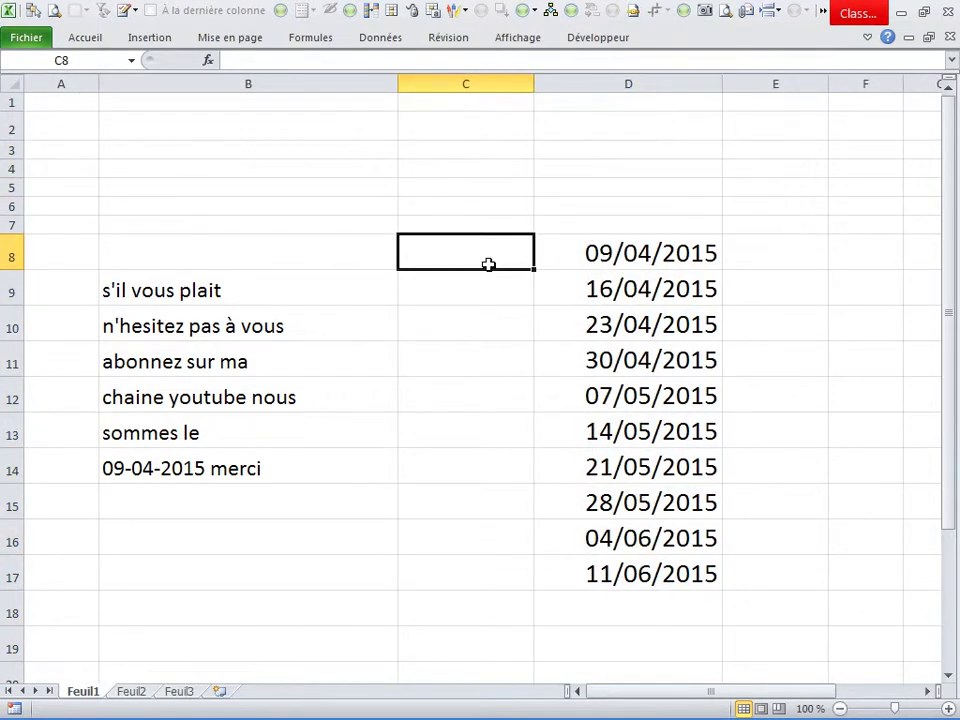
text(=si()
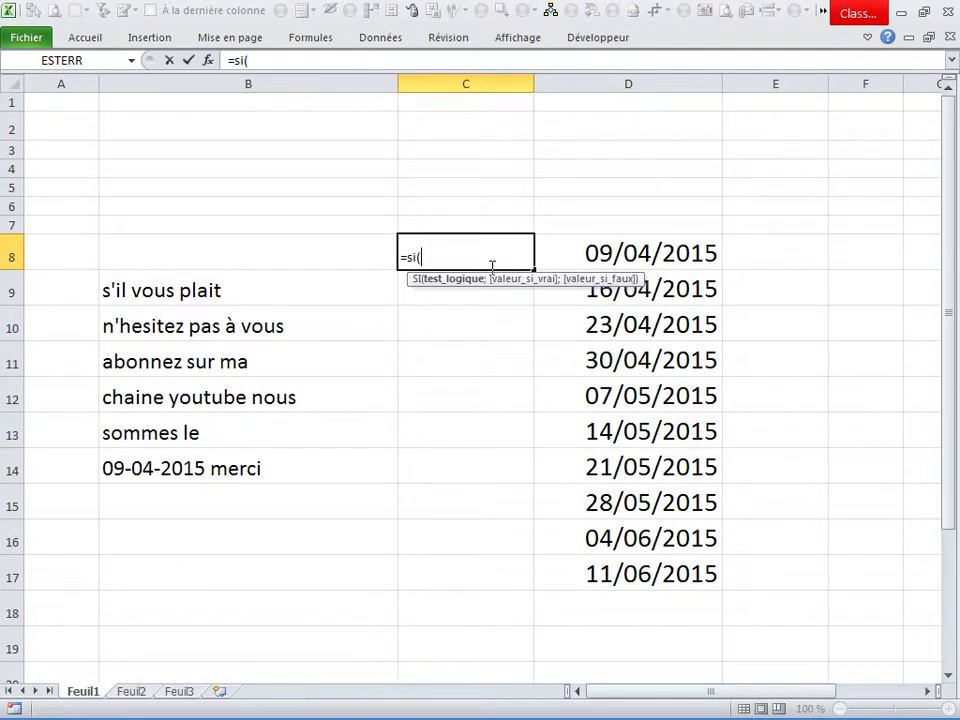
click(641, 270)
text(<>"")
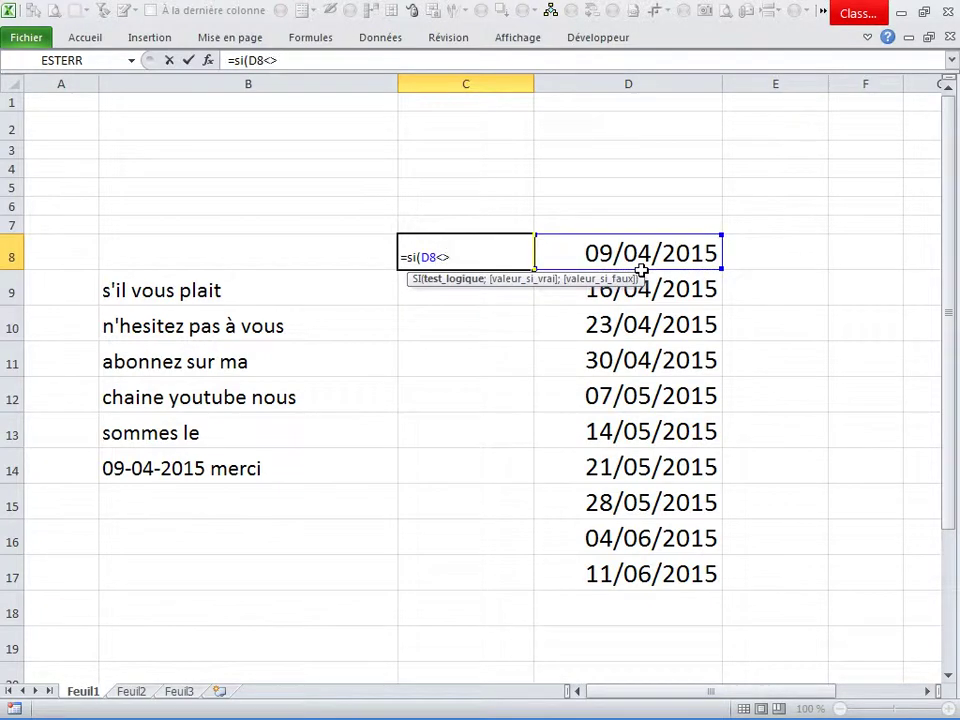
text(;)
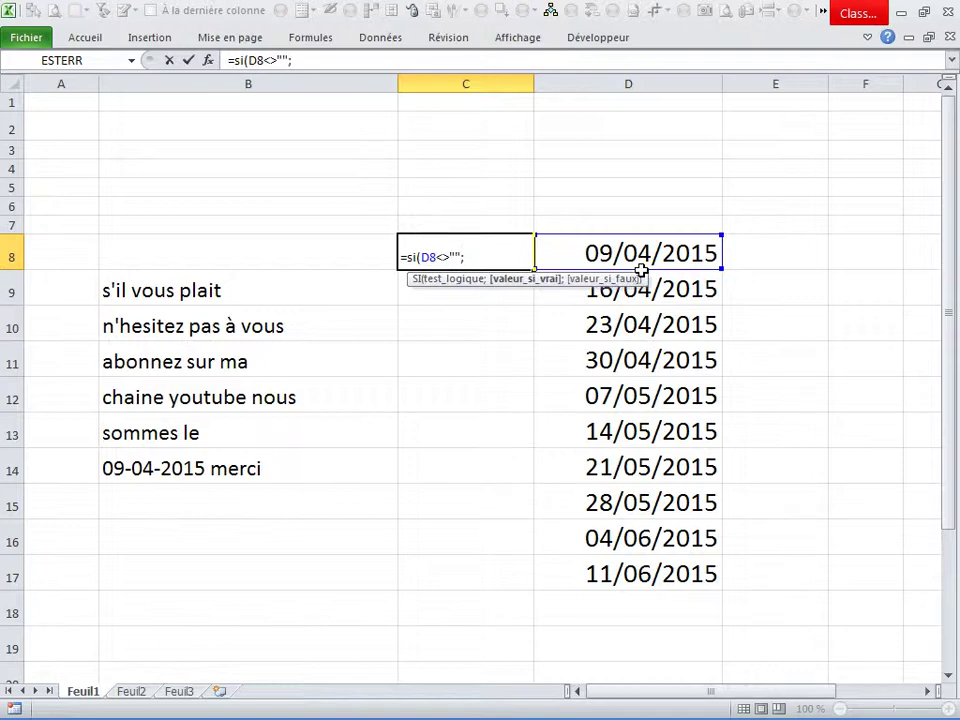
click(641, 270)
text(;)
key(Return)
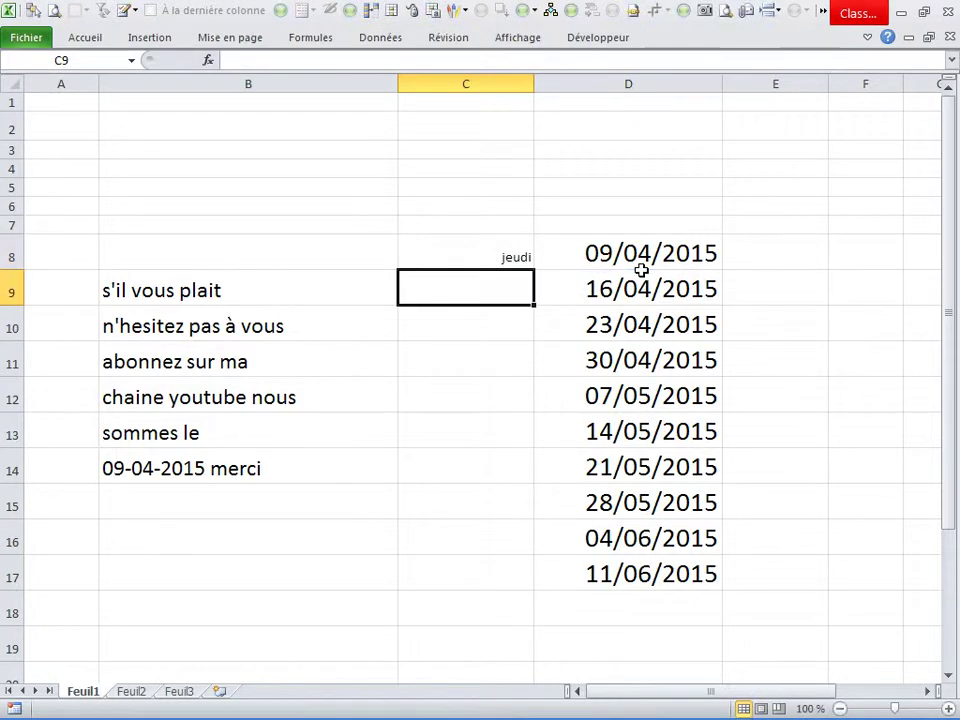
- Enlarge the font size of jeudi in C8 using the mini toolbar
click(512, 263)
right_click(512, 261)
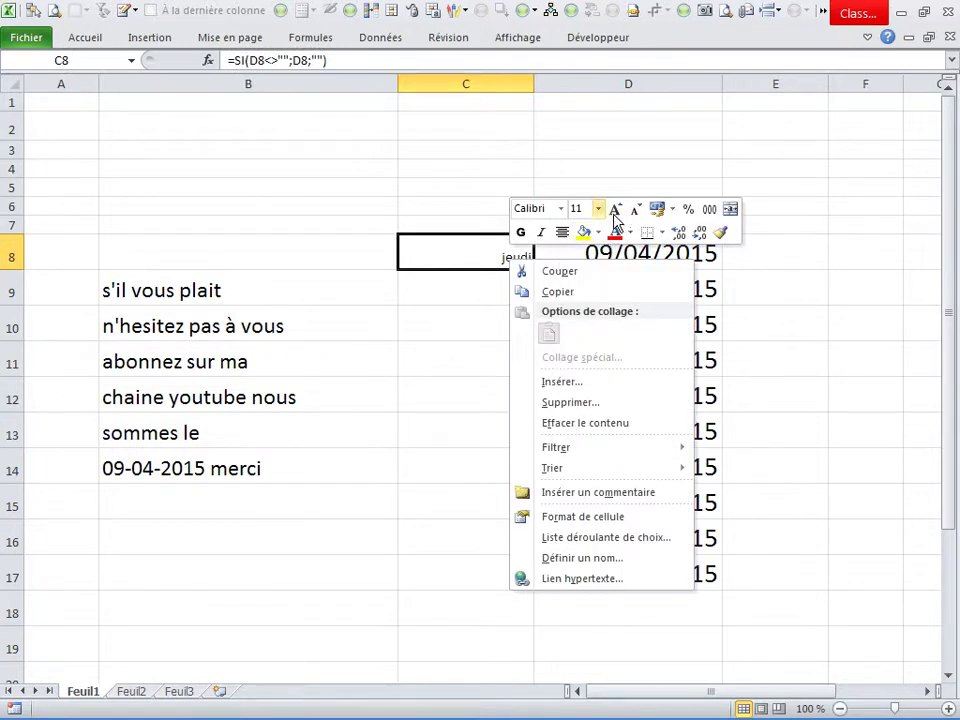
click(598, 208)
click(615, 208)
click(615, 208)
click(615, 208)
click(615, 208)
click(615, 208)
click(615, 208)
click(615, 208)
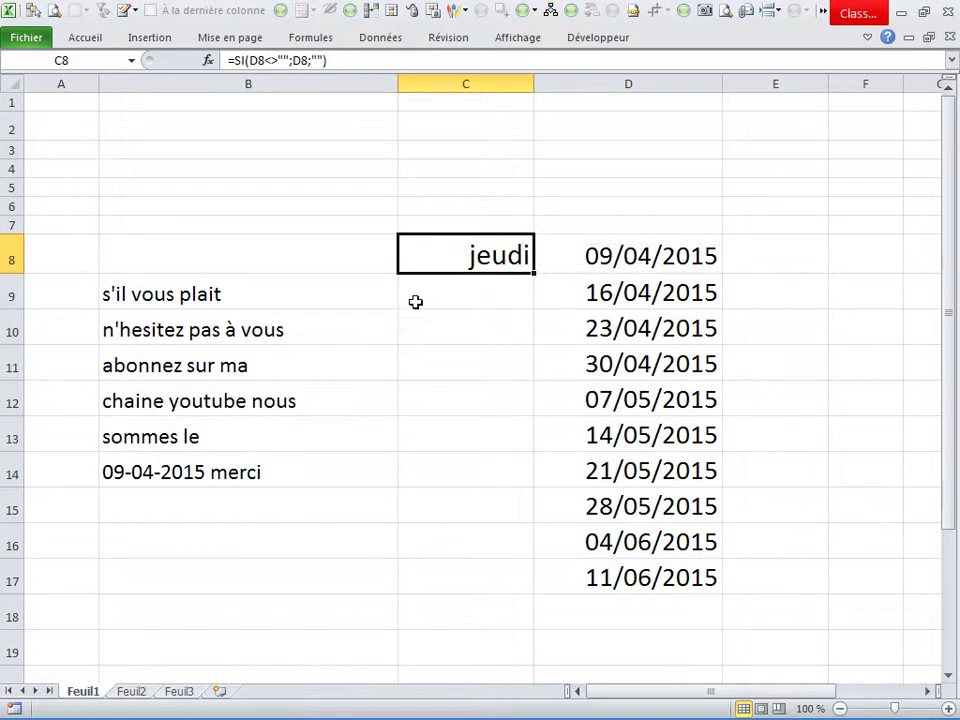
- Check C8's cell format, then copy the weekday formula down to C17
right_click(450, 266)
click(497, 524)
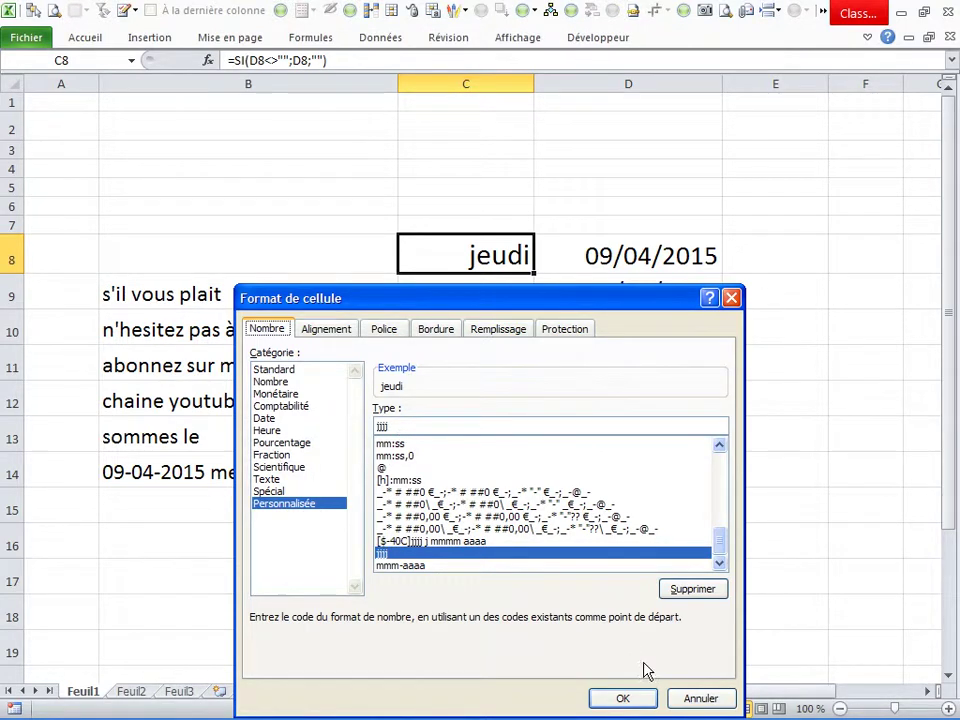
click(690, 698)
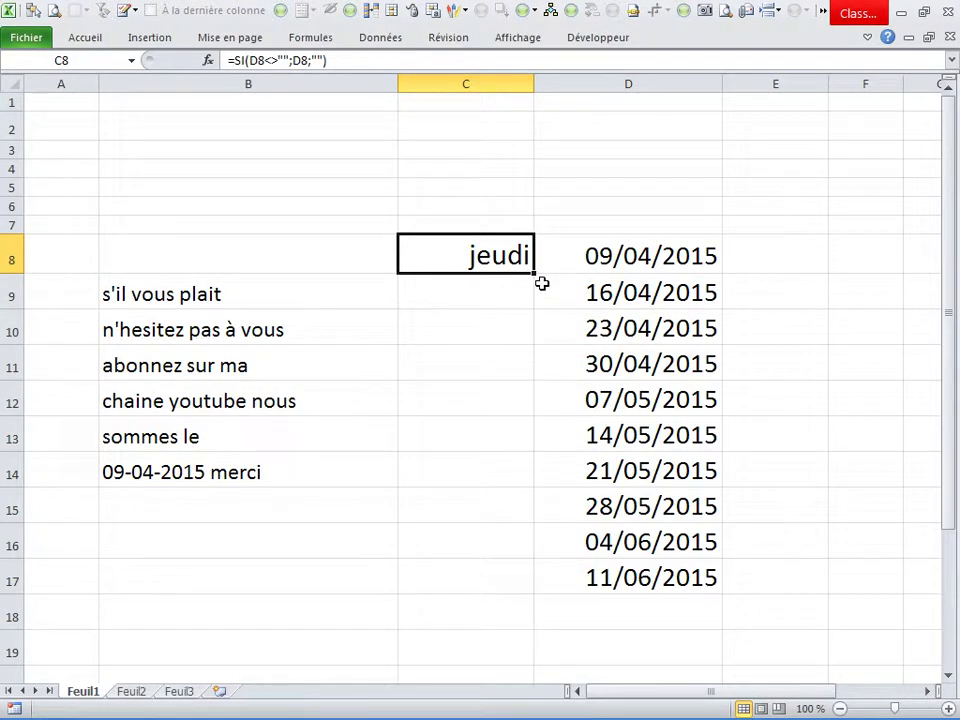
drag(536, 274, 550, 598)
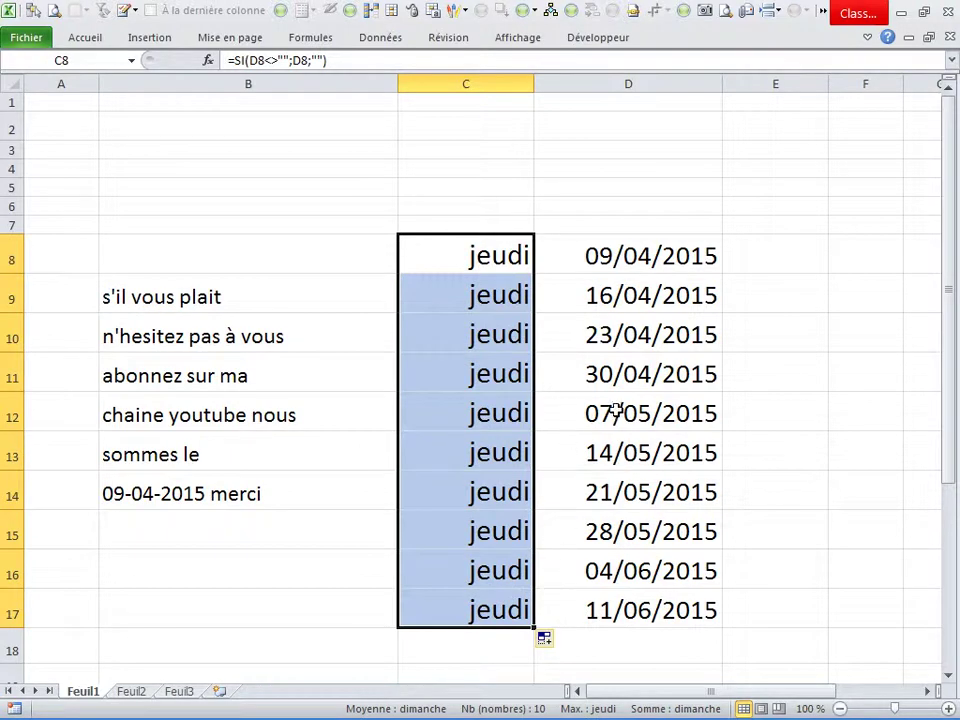
- Clear the weekly dates in D9:D17
click(621, 401)
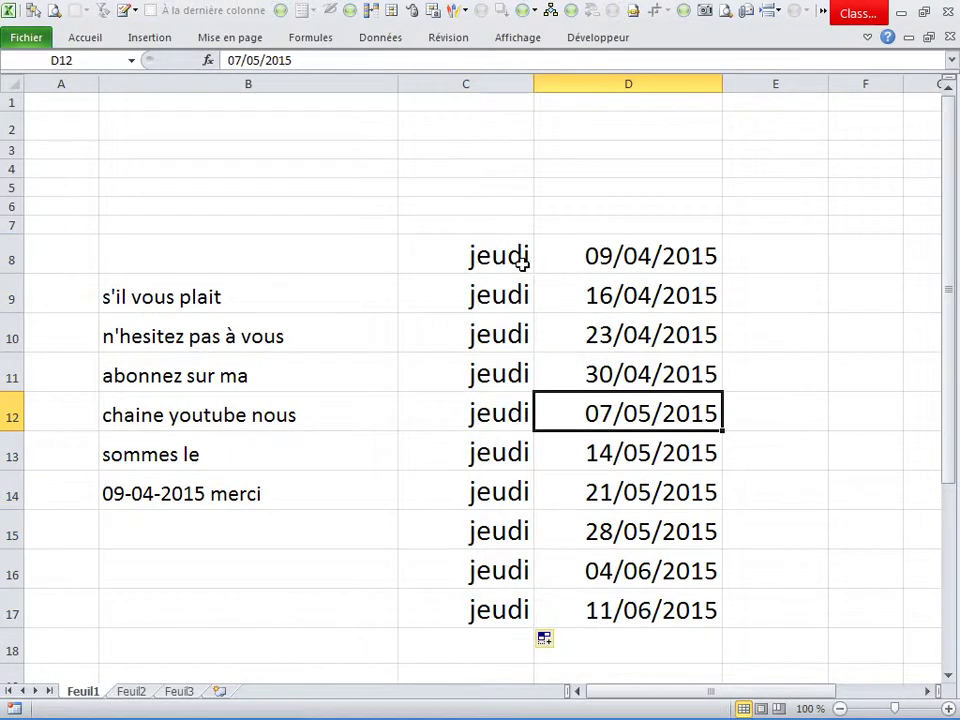
click(521, 255)
click(597, 302)
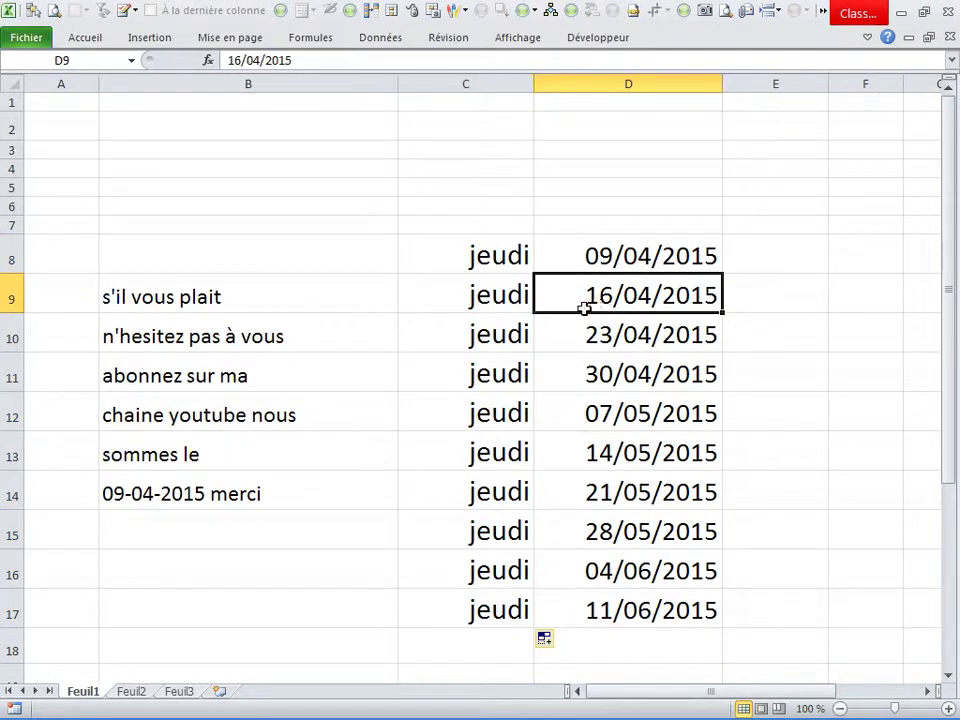
drag(645, 304, 639, 604)
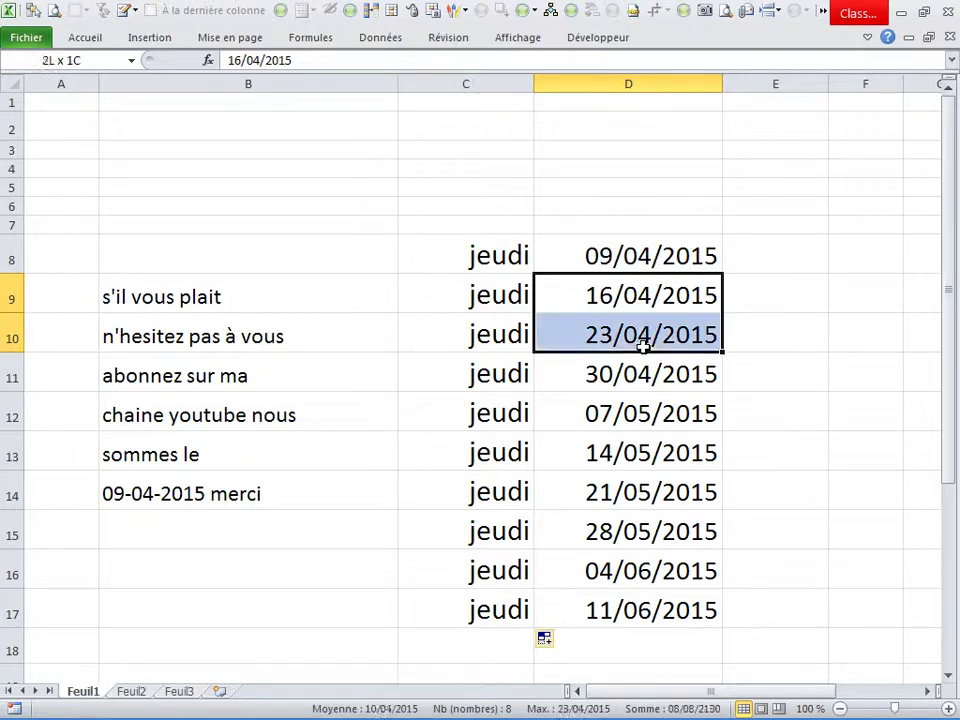
key(Delete)
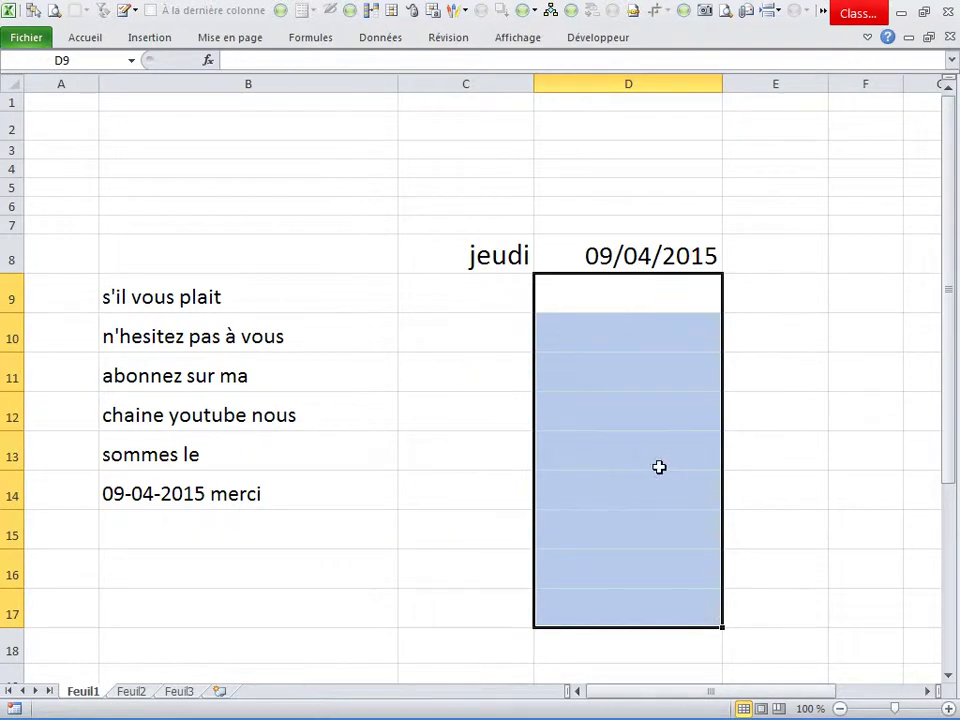
click(660, 462)
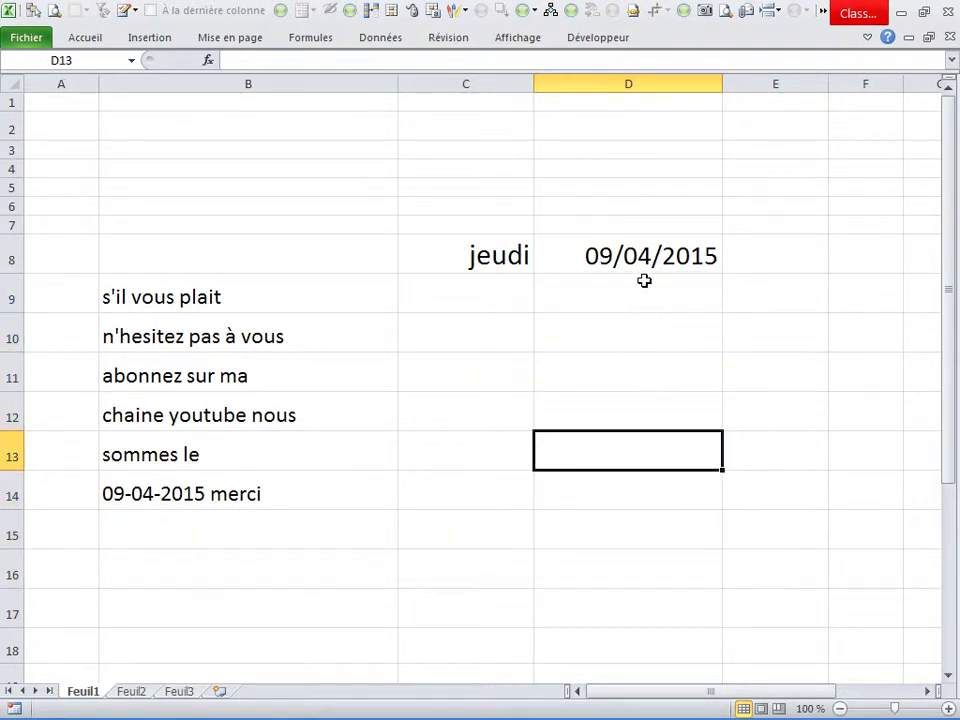
- Fill daily dates from D8 to D16, clear D9:D16 again, and select D8:D17
click(700, 262)
drag(724, 273, 745, 590)
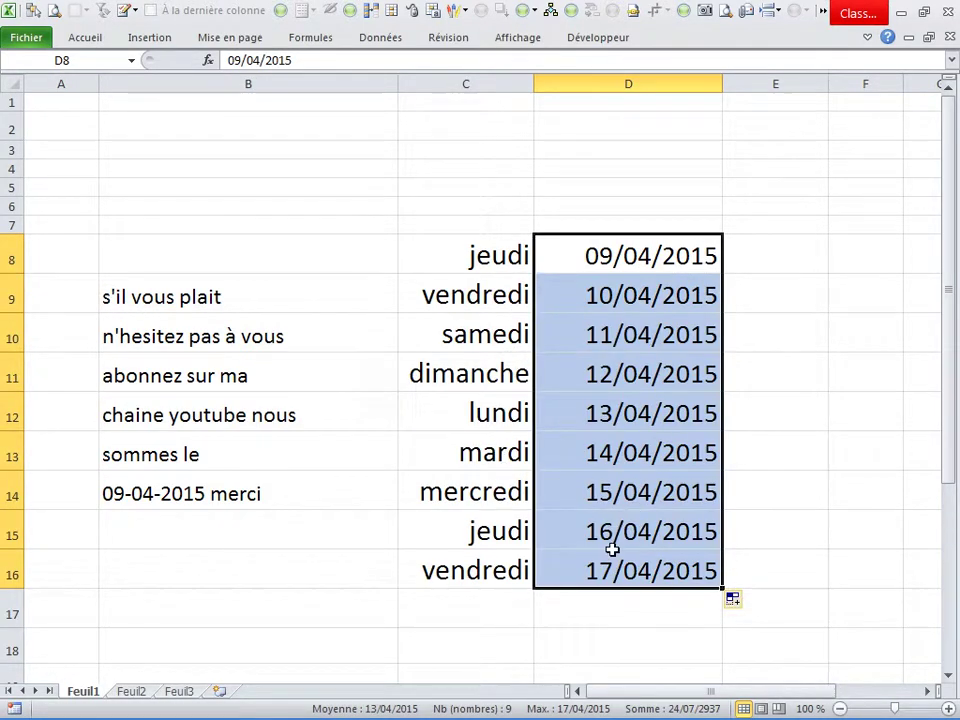
click(628, 452)
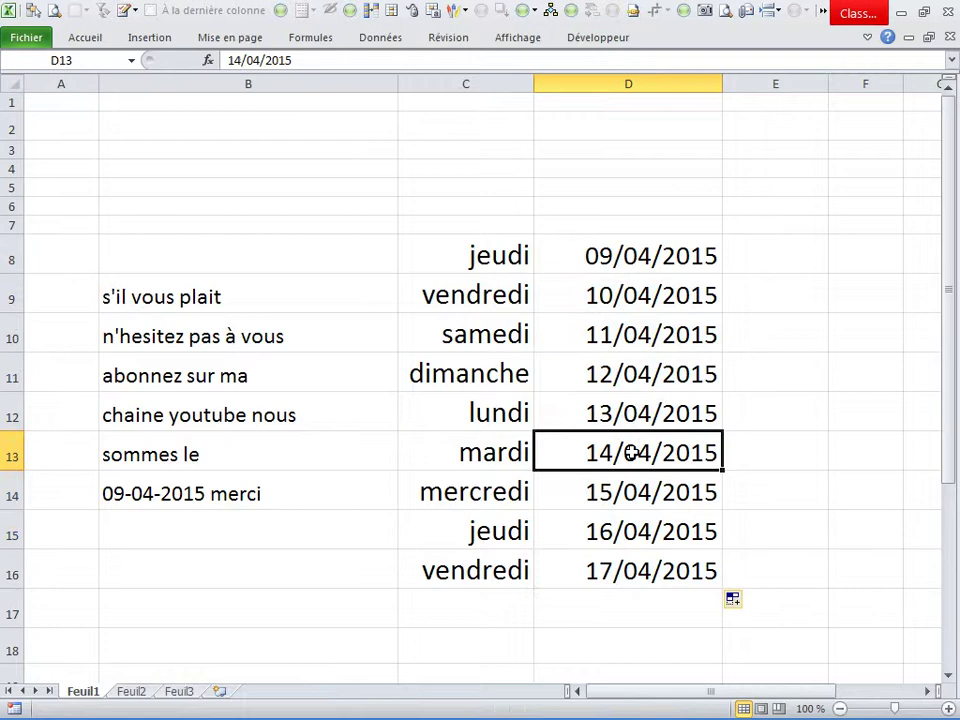
click(614, 298)
drag(614, 299, 621, 560)
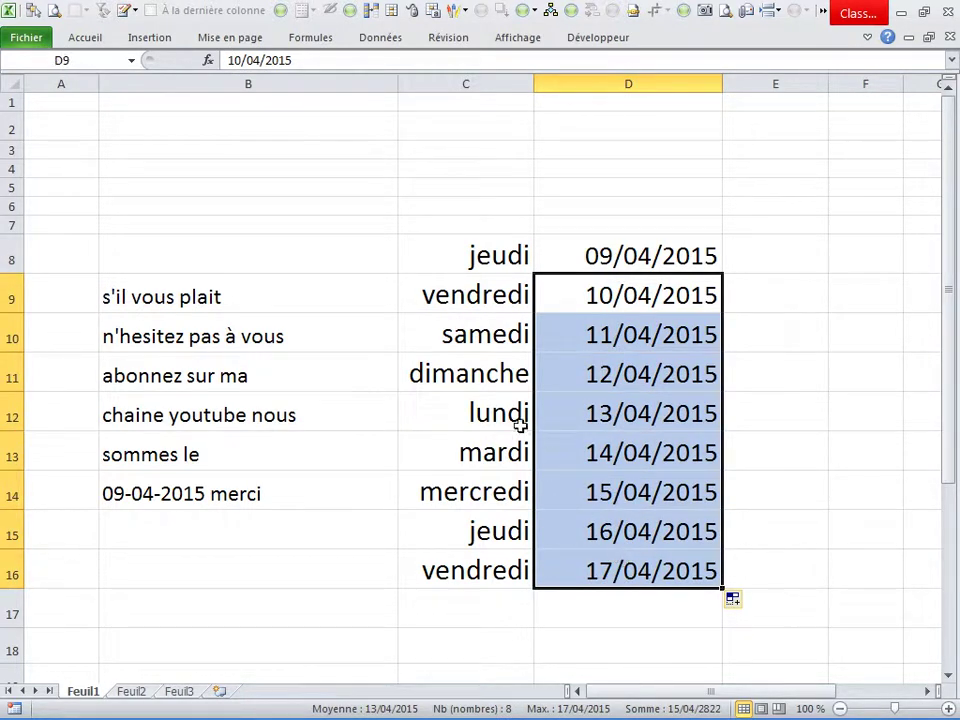
key(Delete)
mouse_move(615, 259)
mouse_down()
mouse_move(616, 408)
mouse_move(592, 615)
mouse_up()
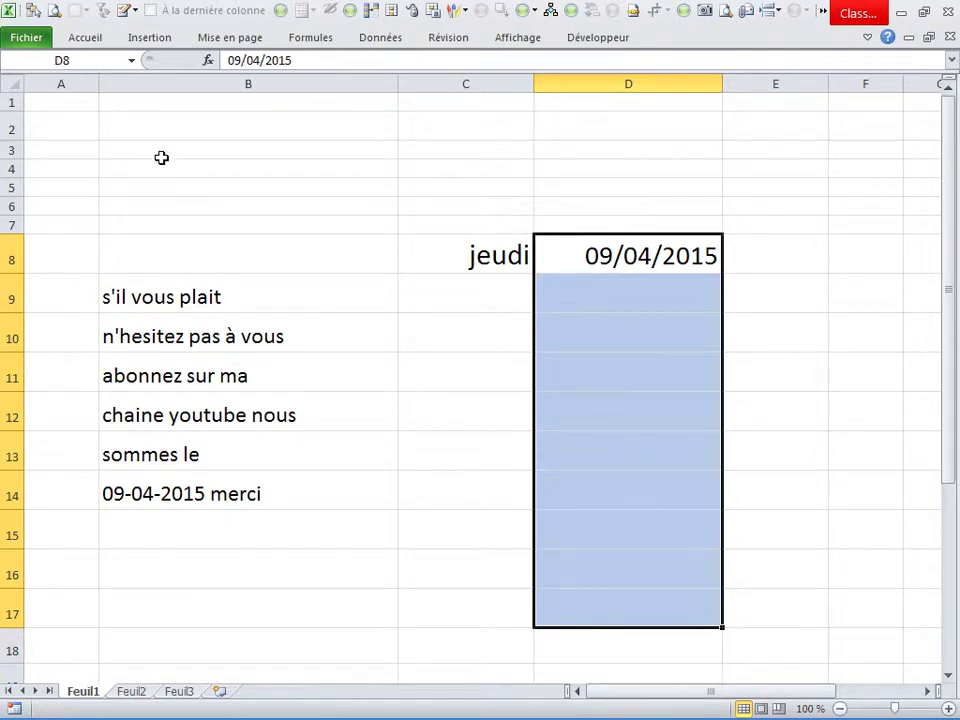
- Create a Jour ouvré date series in D8:D17 ending 16/04/2015, fixing the end date after an error
click(82, 40)
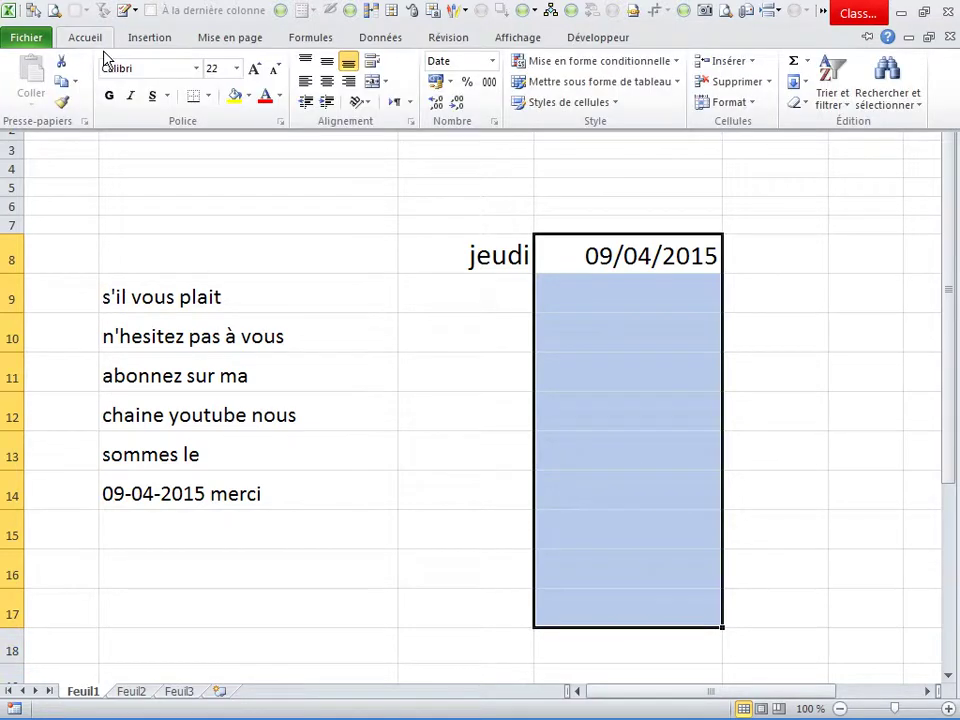
click(798, 83)
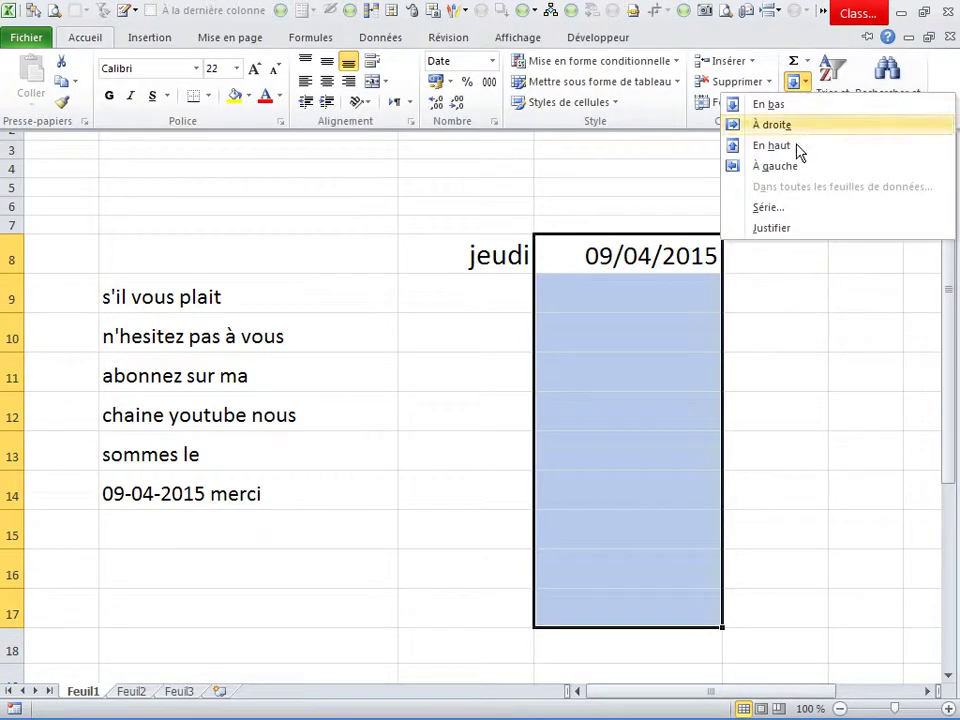
click(779, 212)
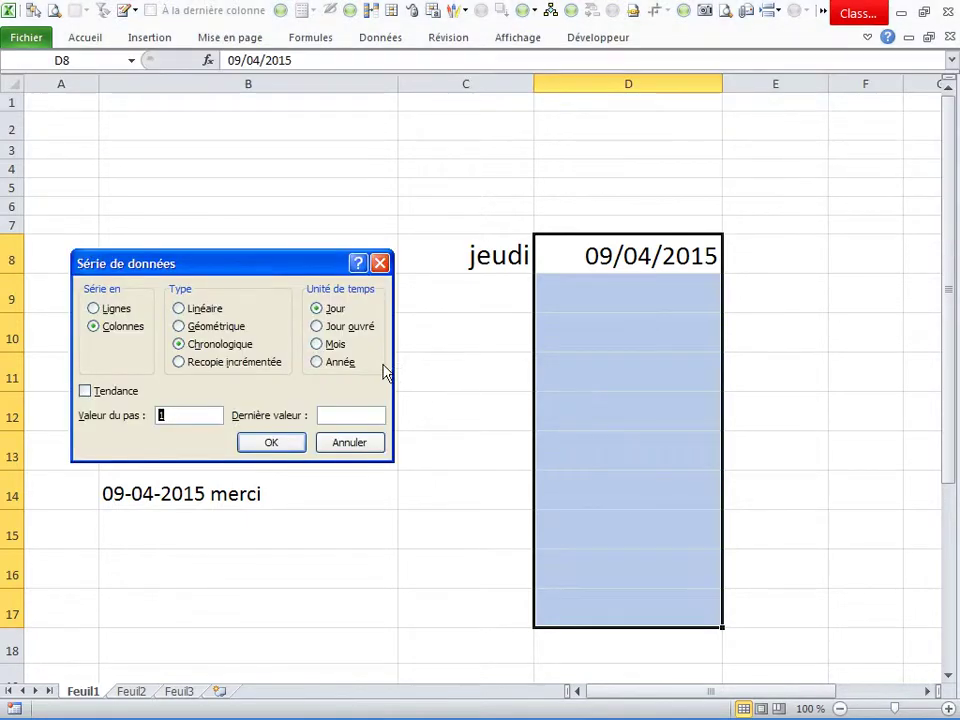
click(330, 334)
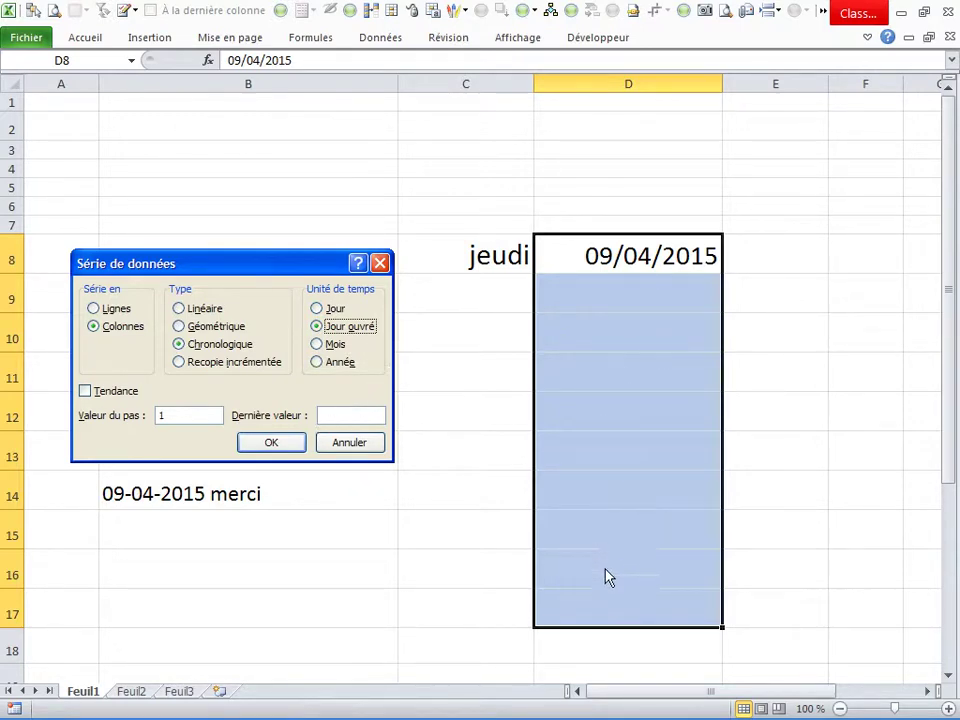
click(348, 418)
text(16-/04/2015)
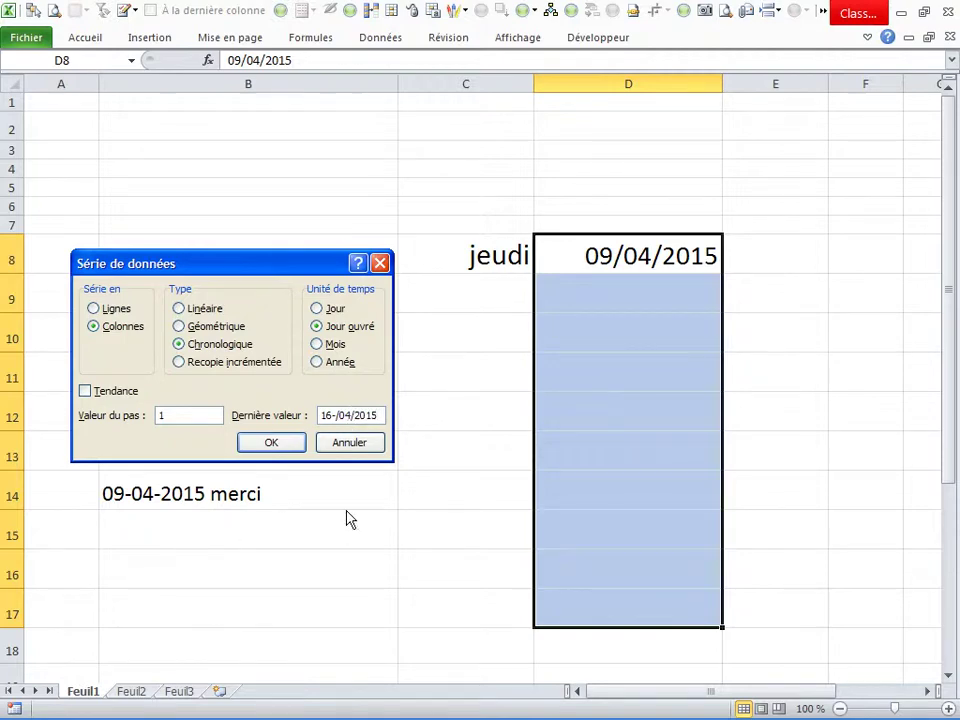
click(285, 450)
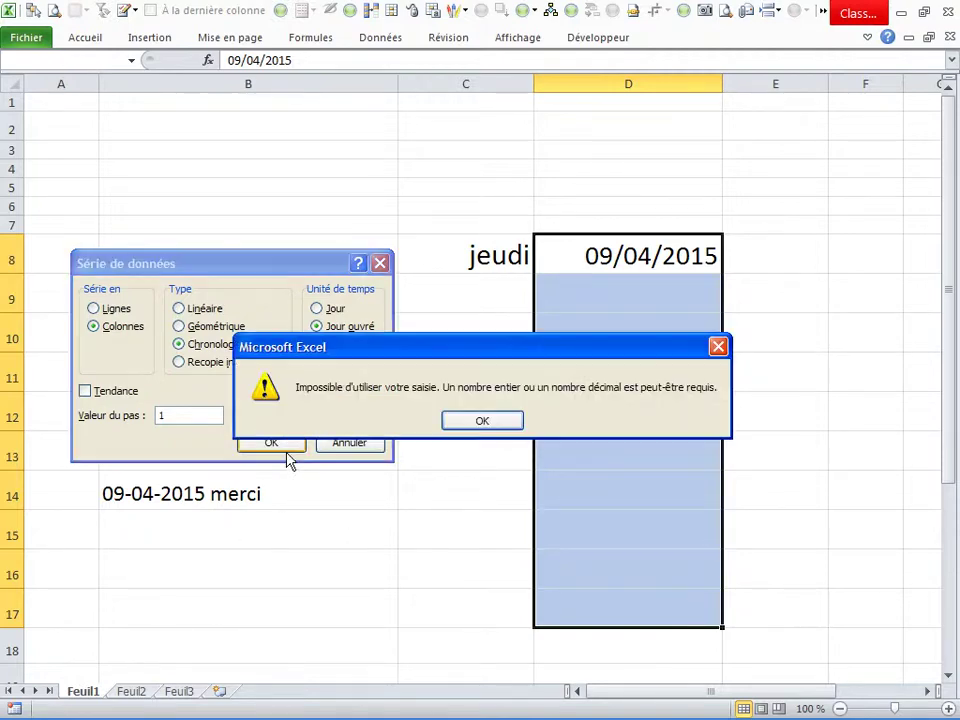
click(512, 428)
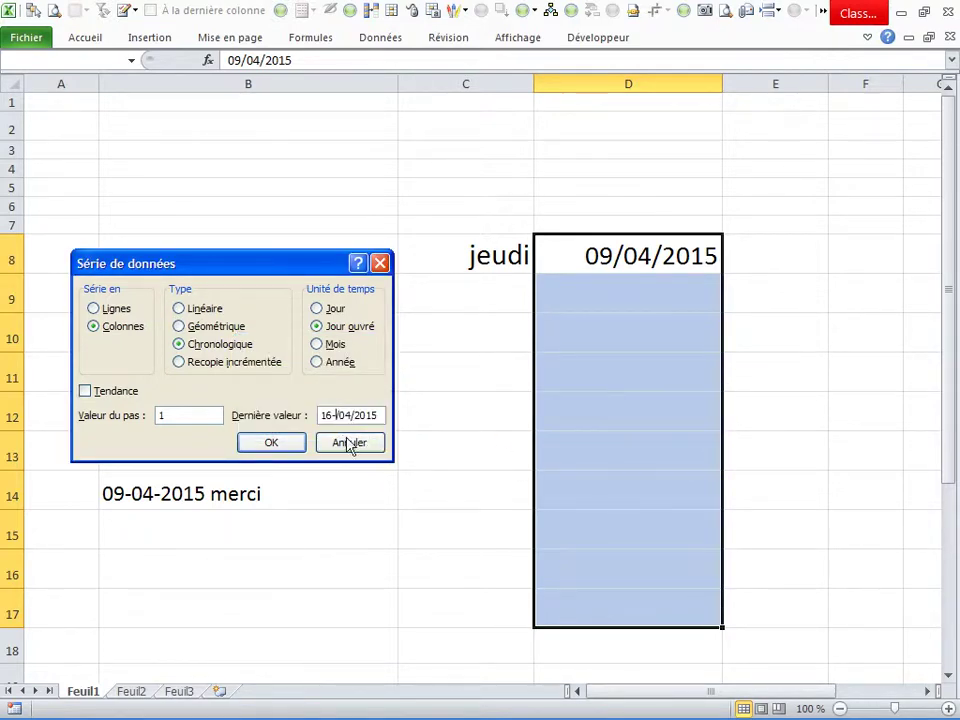
key(BackSpace)
text(/)
click(298, 449)
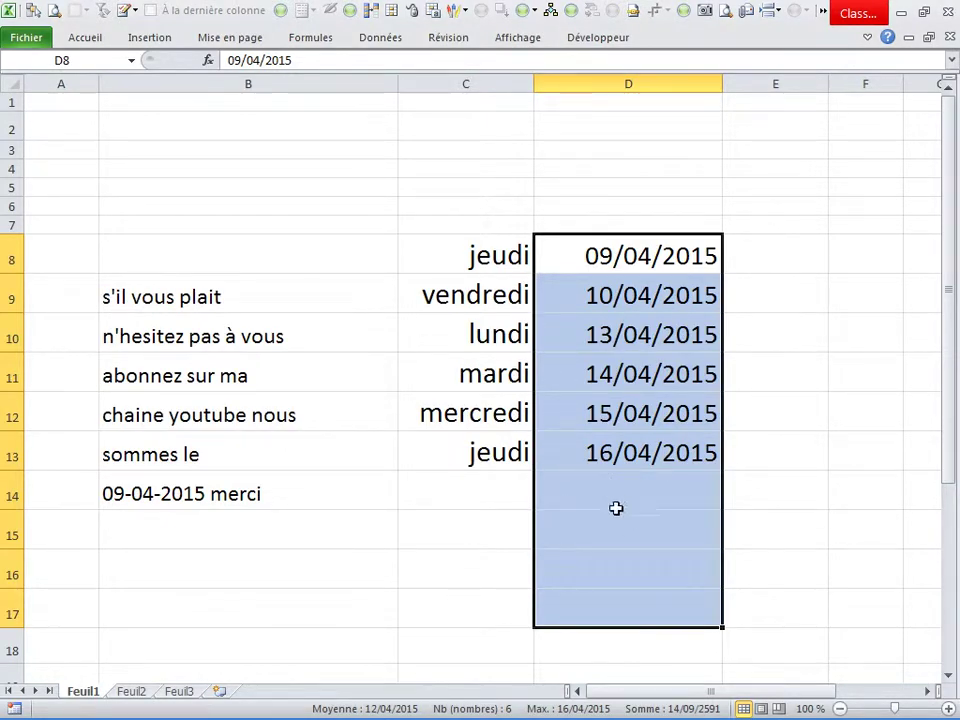
click(80, 38)
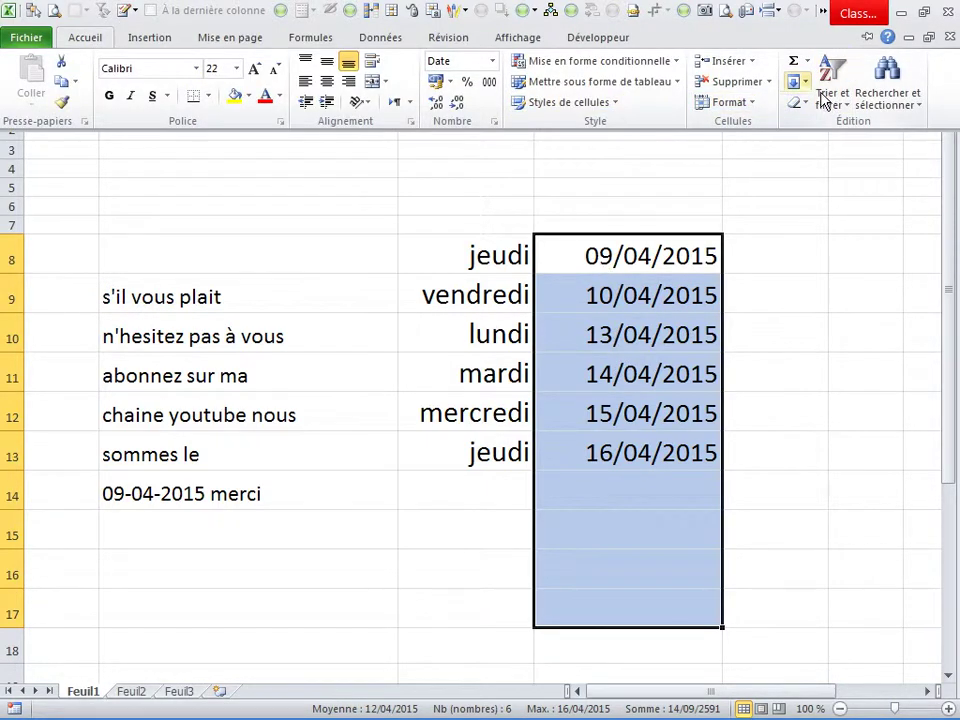
- Clear the working-day dates from D9:D13 after a failed Justifier attempt
click(799, 82)
click(806, 228)
click(515, 421)
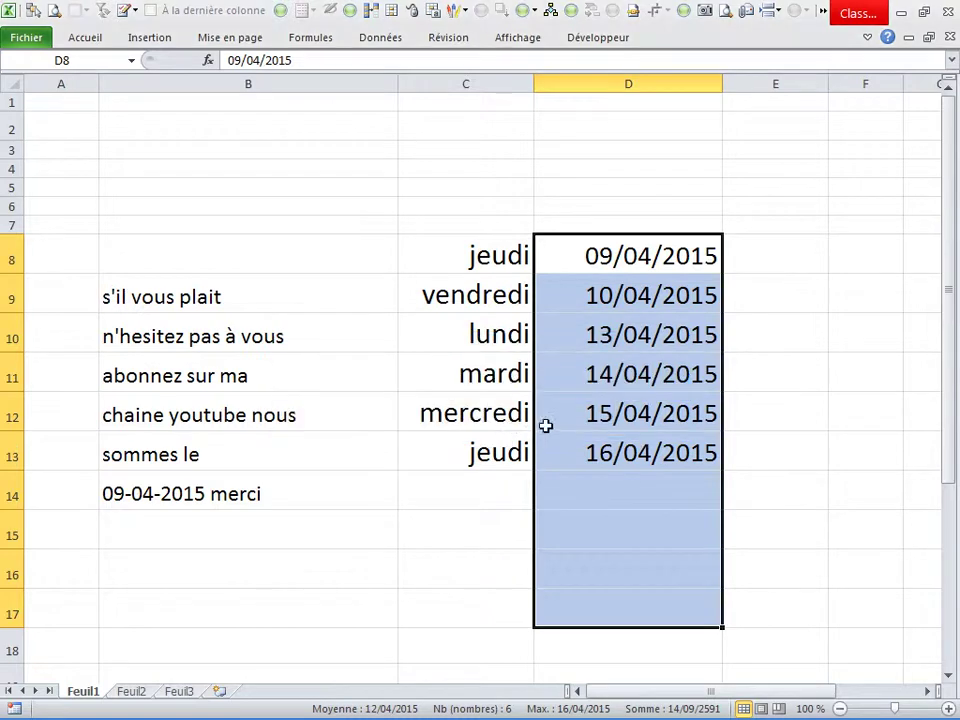
click(579, 336)
mouse_move(600, 295)
mouse_down()
mouse_move(619, 353)
mouse_move(617, 454)
mouse_up()
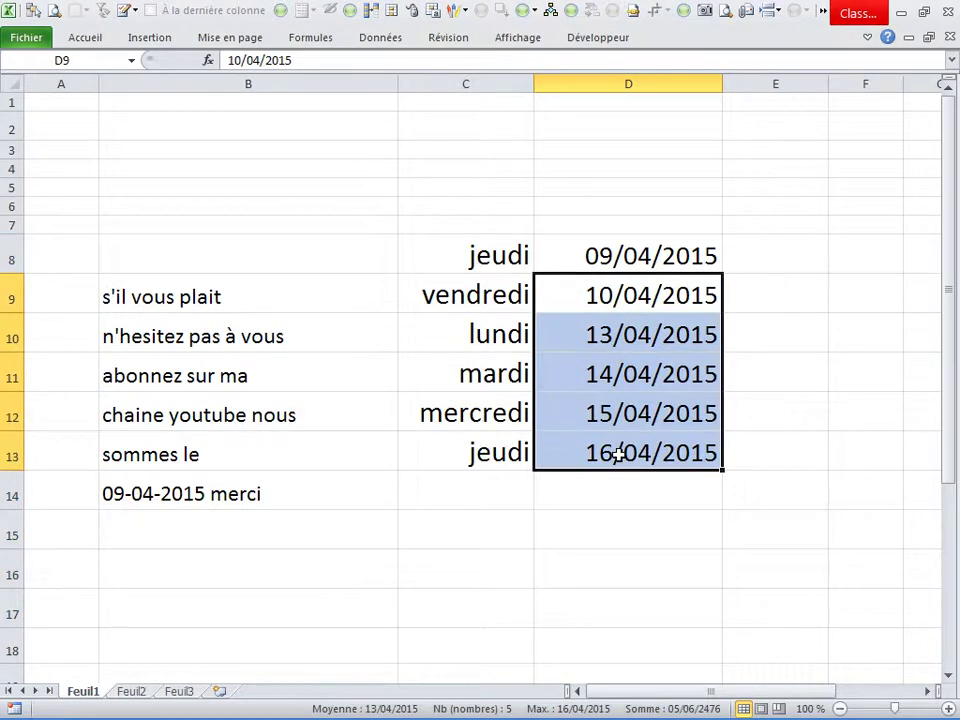
key(Delete)
- Fill D8:D16 with every other working day: Jour ouvré, step 2, ending 20/04/2015
drag(634, 252, 645, 560)
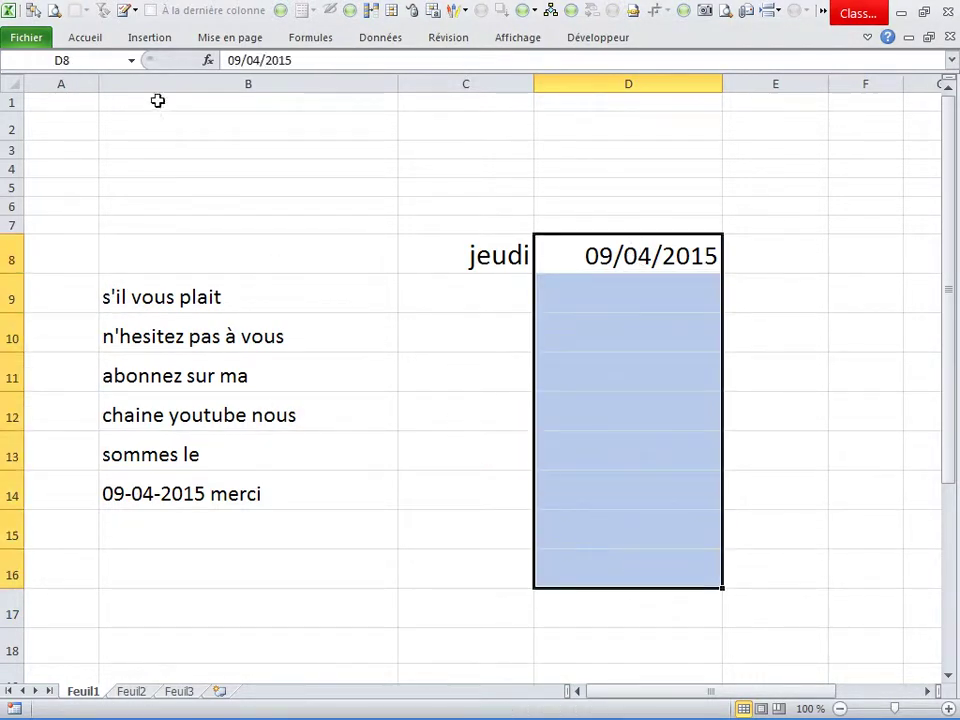
click(92, 38)
click(797, 81)
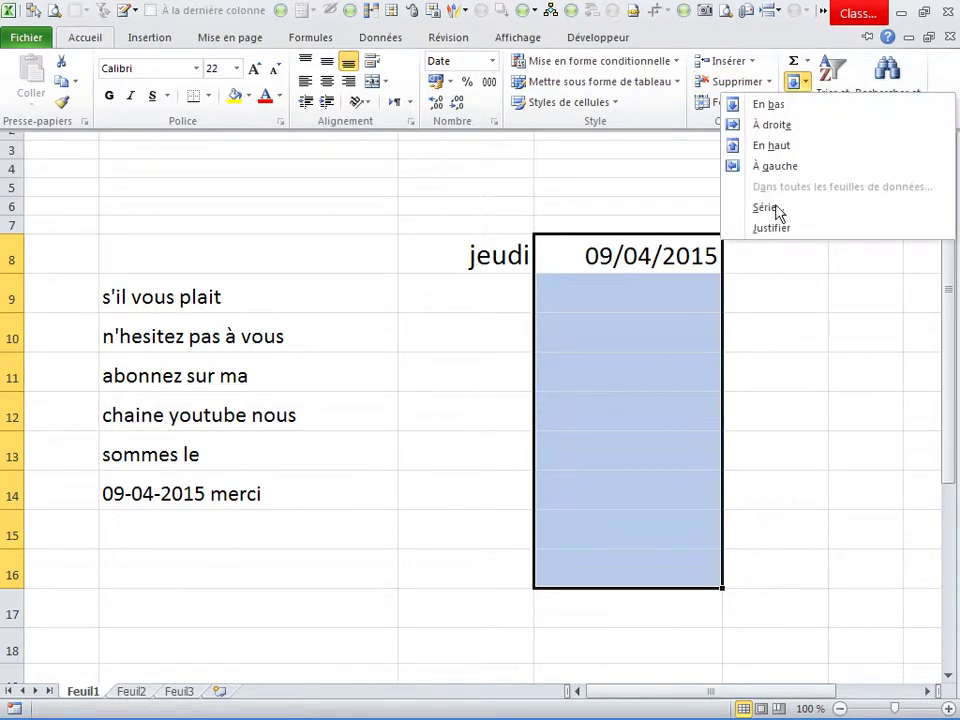
click(770, 207)
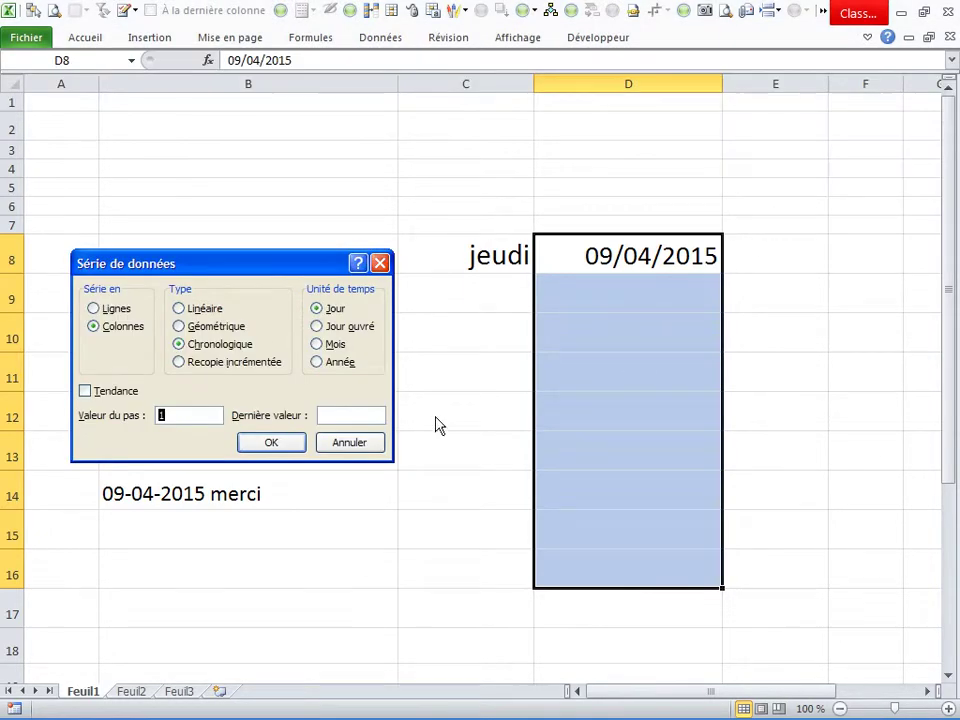
click(345, 326)
click(350, 418)
text(20/04/2015)
text(2)
click(262, 446)
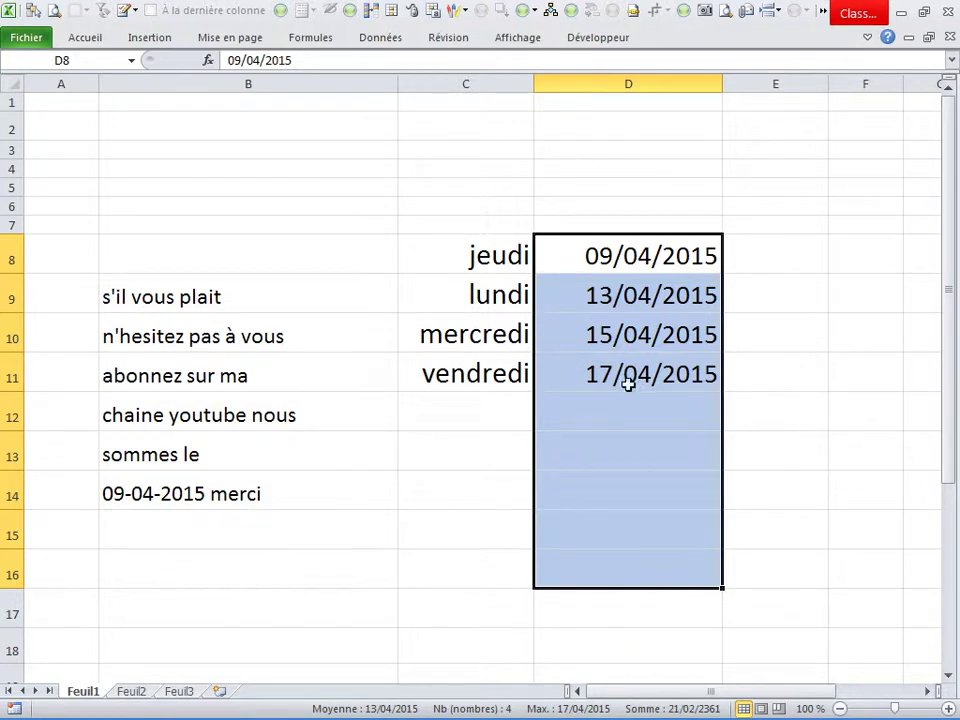
- Clear the dates in D9:D11 after a failed Justifier attempt
click(75, 38)
click(803, 82)
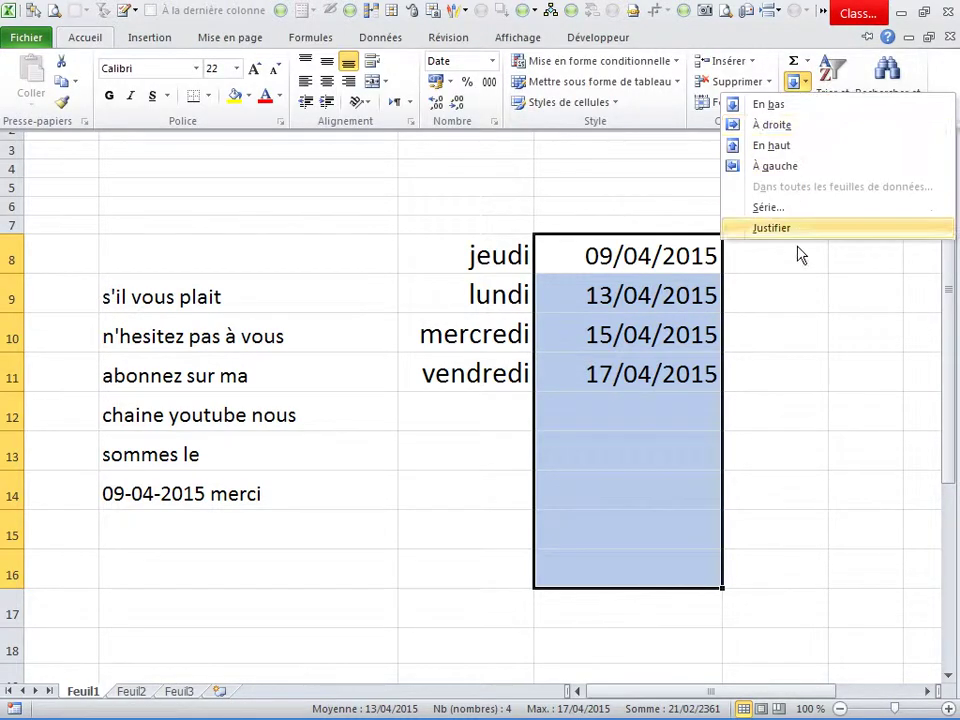
click(782, 232)
click(510, 420)
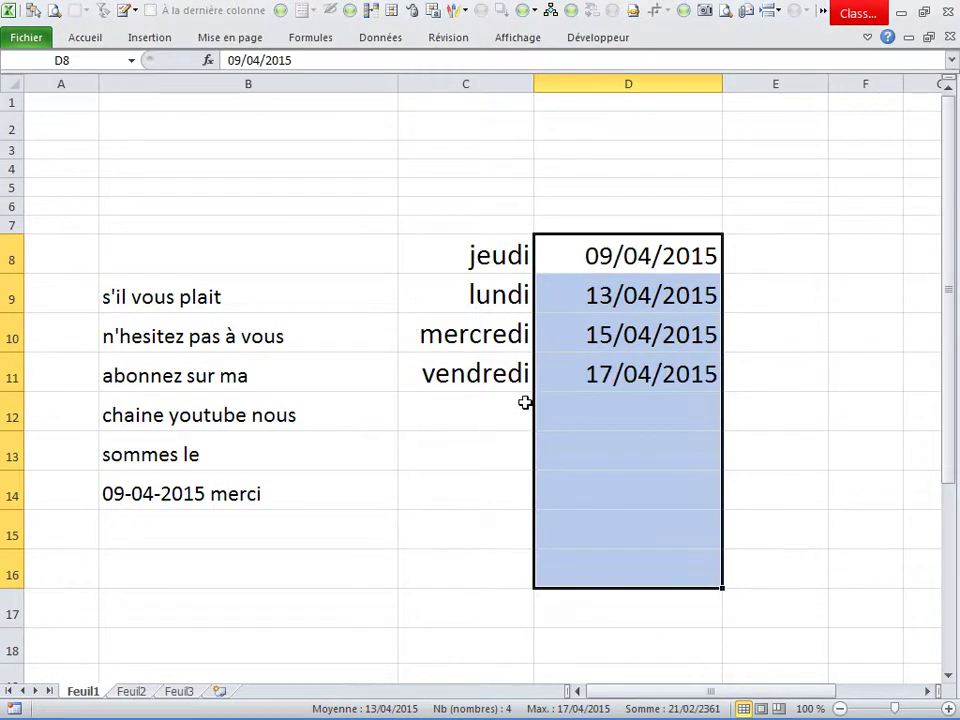
click(643, 305)
drag(643, 305, 647, 375)
key(Delete)
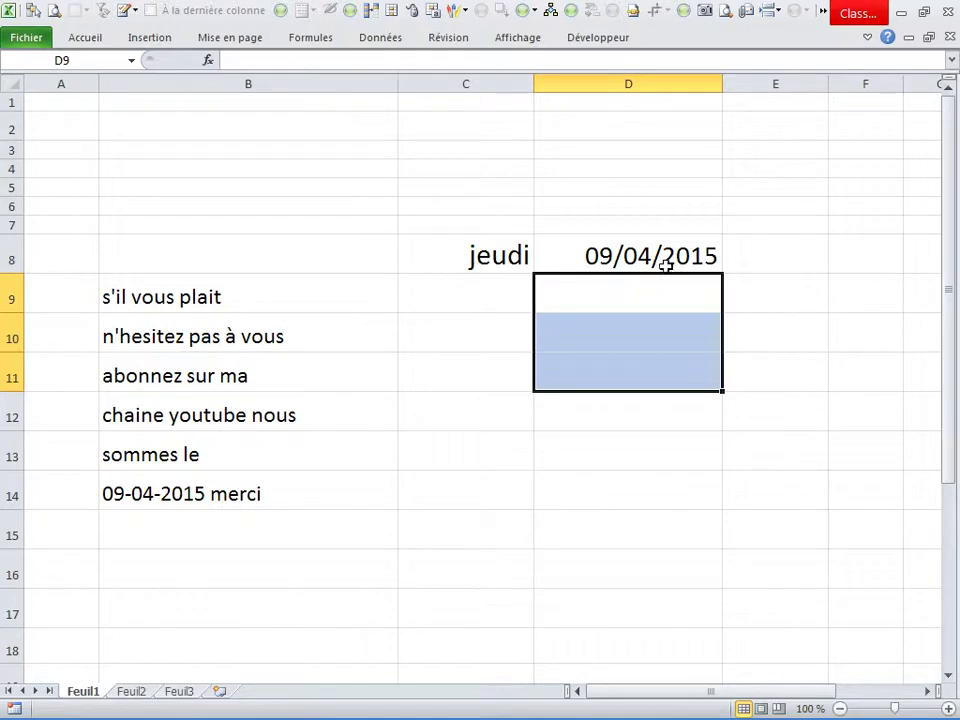
- Refill D8:D16 with every other working day, step 2, through 25/04/2015
drag(665, 265, 670, 570)
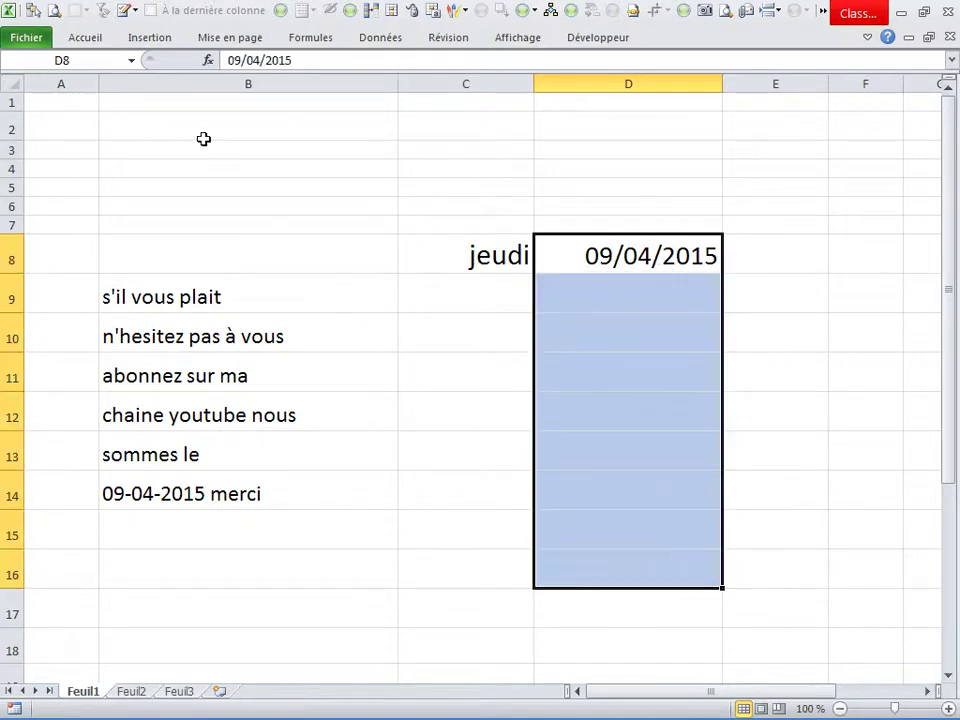
click(100, 44)
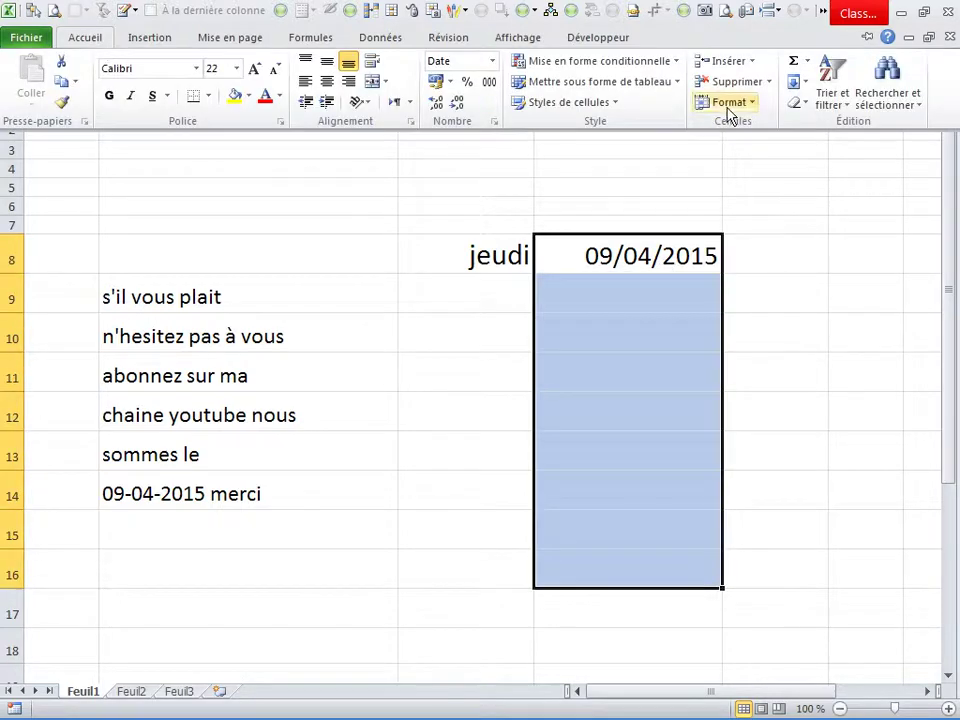
click(795, 82)
click(765, 208)
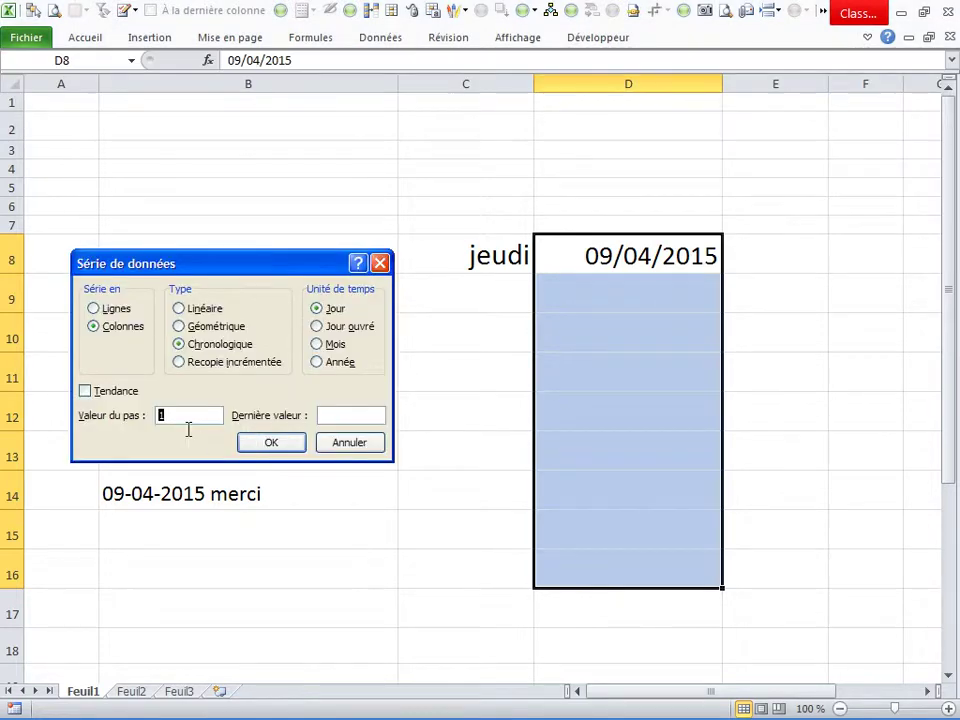
text(2)
click(318, 326)
click(370, 415)
text(25/04/2015)
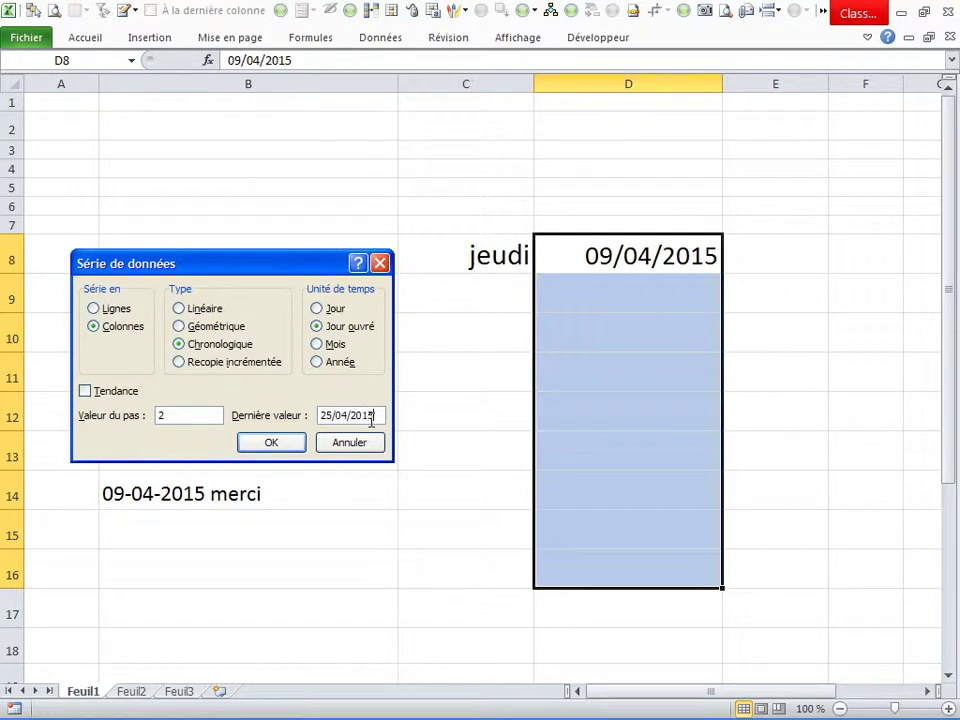
click(300, 448)
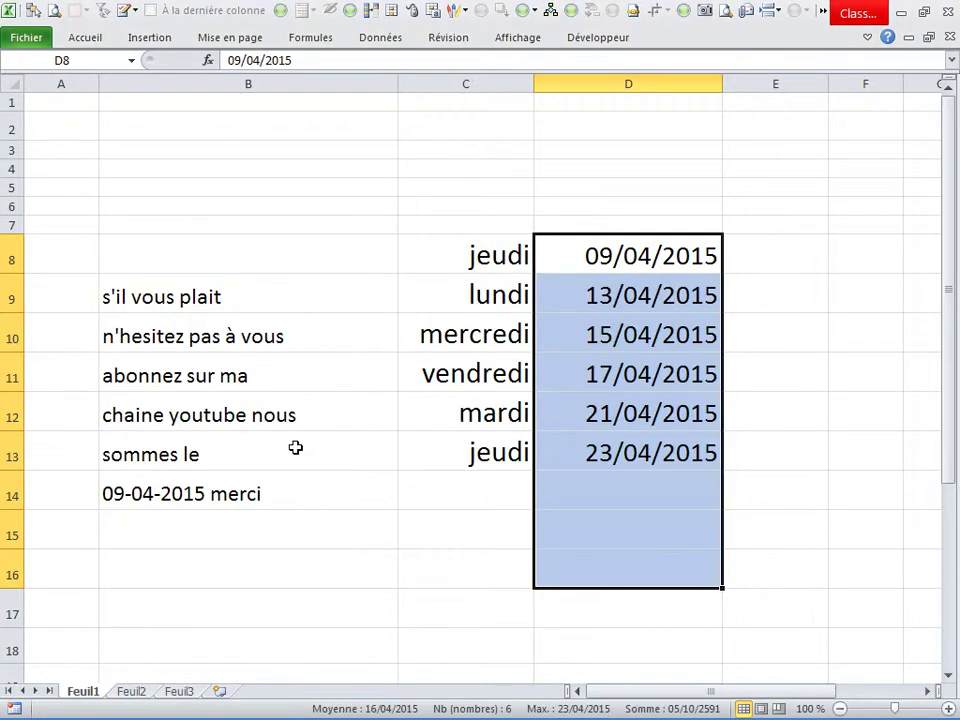
click(690, 540)
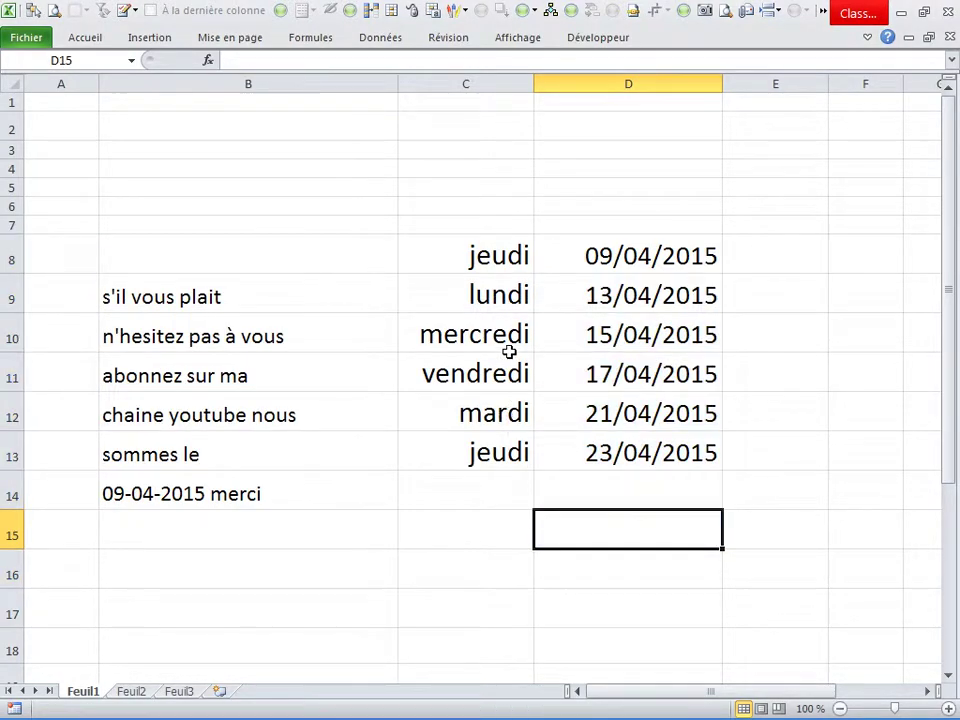
- Review the weekday formulas in C11 and C14, then enter a test word in D15
click(493, 380)
click(478, 490)
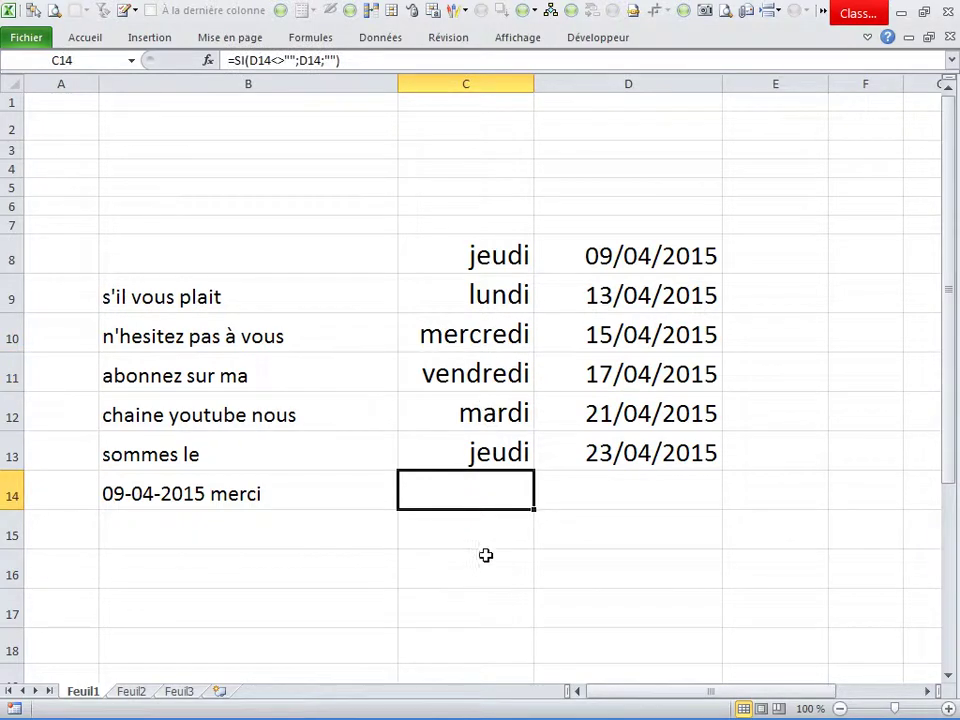
click(582, 531)
text(si)
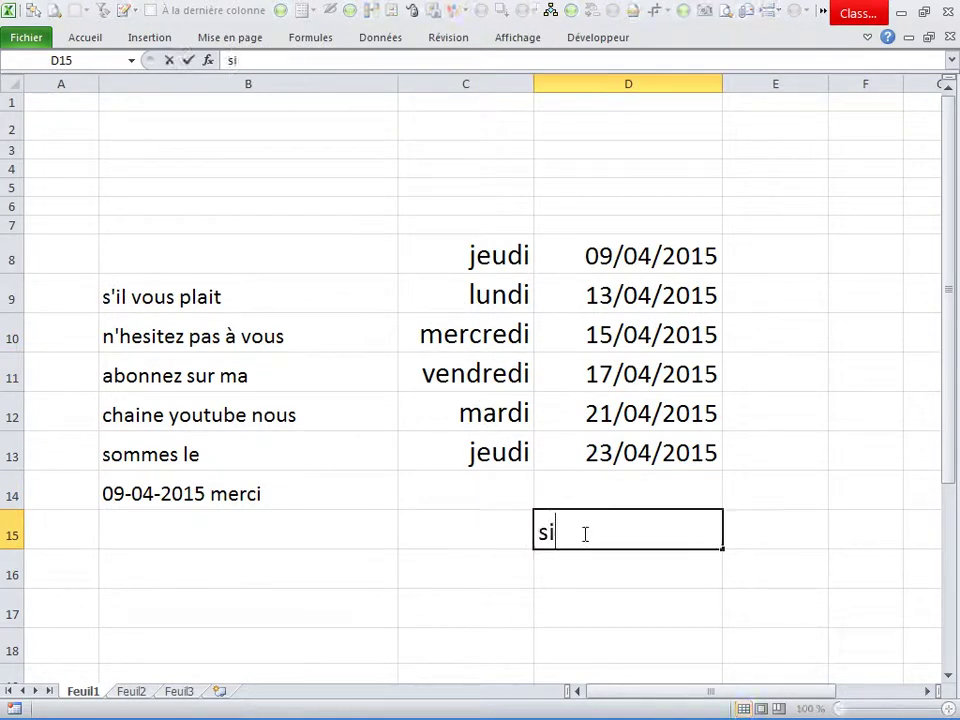
text(hamidi)
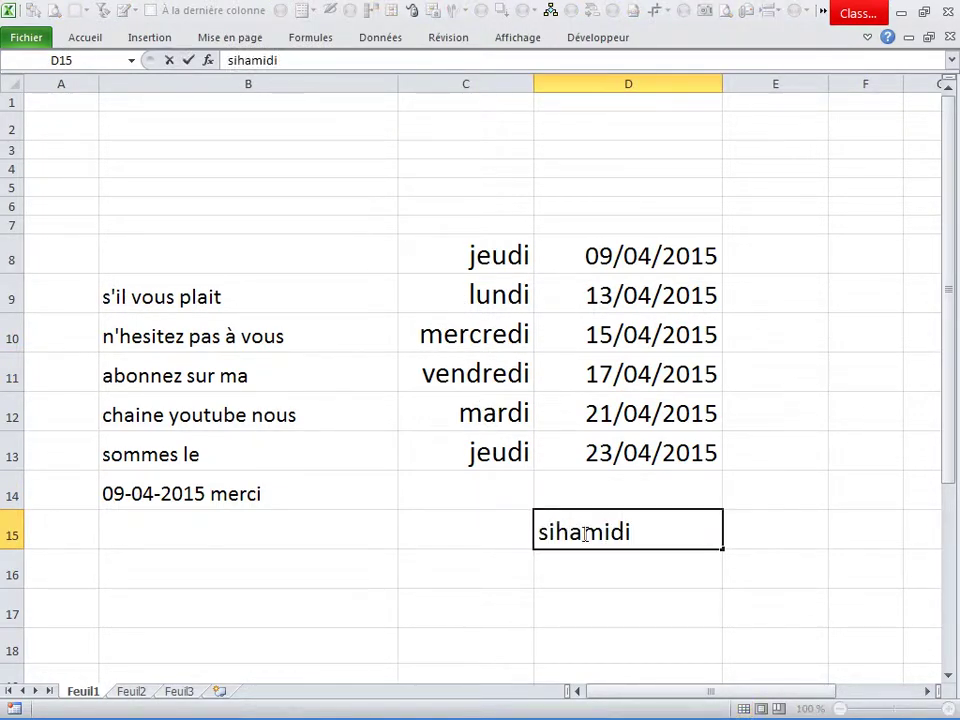
key(Return)
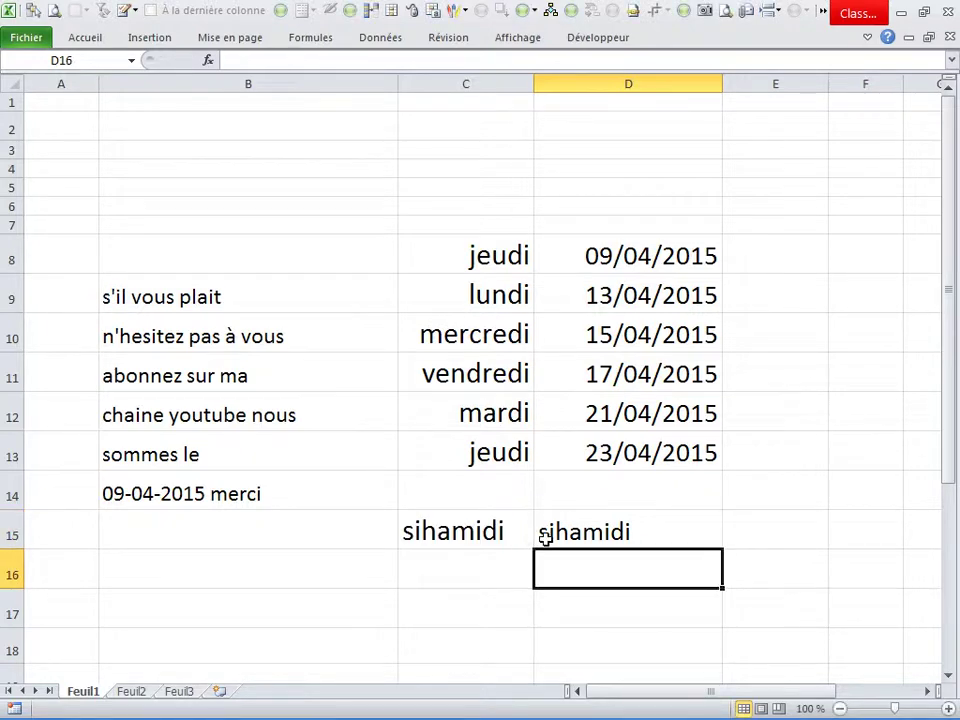
- Confirm C15's =SI(D15<>"";D15;"") formula shows the D15 entry, and check C16's formula
click(499, 540)
click(643, 543)
click(495, 546)
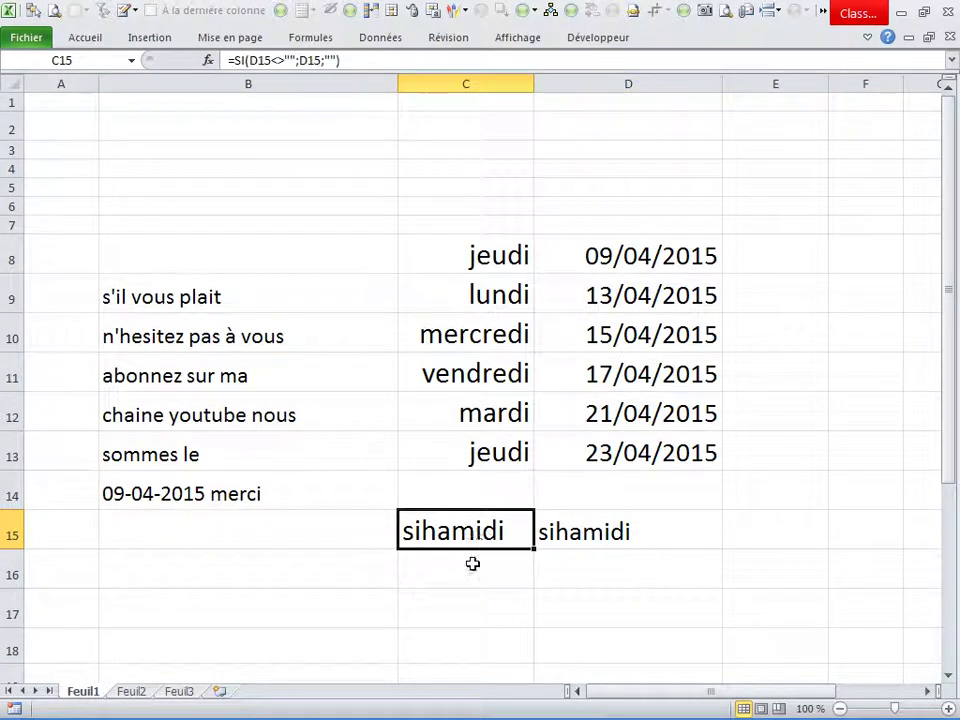